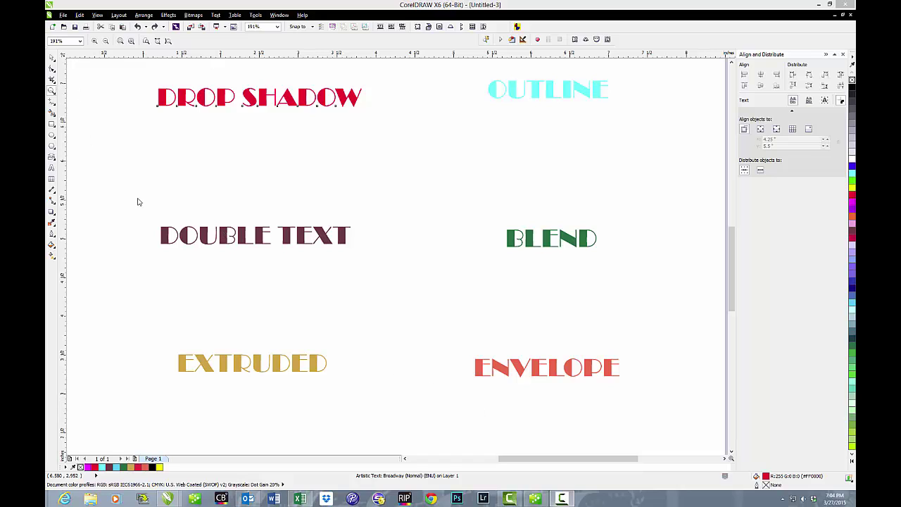
Zoom in on the maroon DOUBLE TEXT and duplicate it with Ctrl+D as a slightly offset copy.
left_click(54, 88)
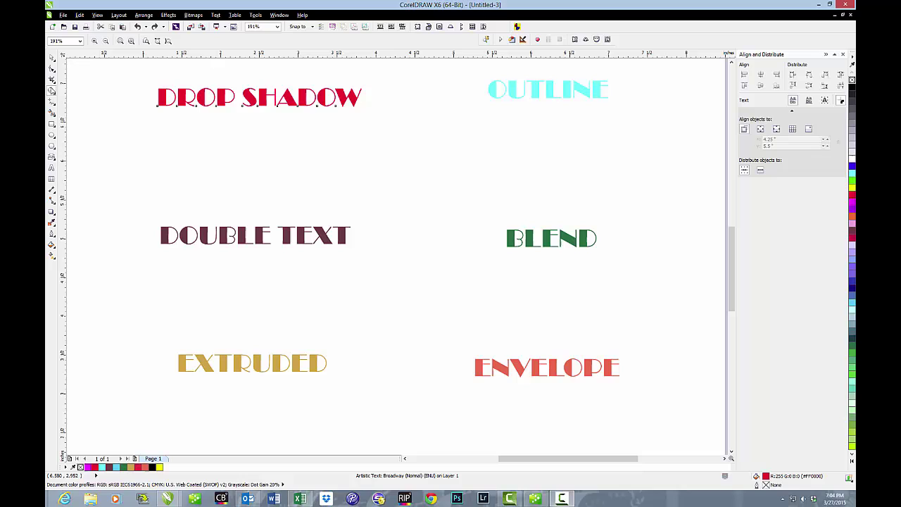
left_click_drag(138, 206, 391, 279)
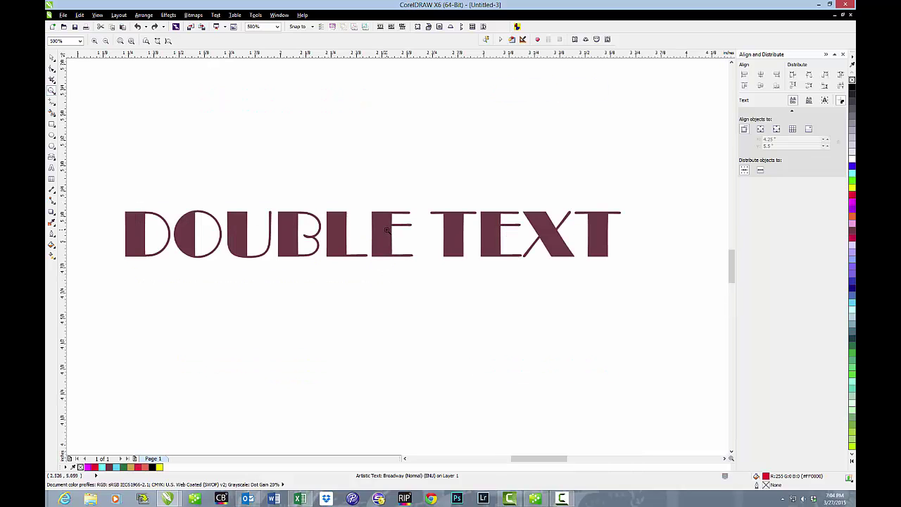
left_click(51, 59)
left_click(335, 226)
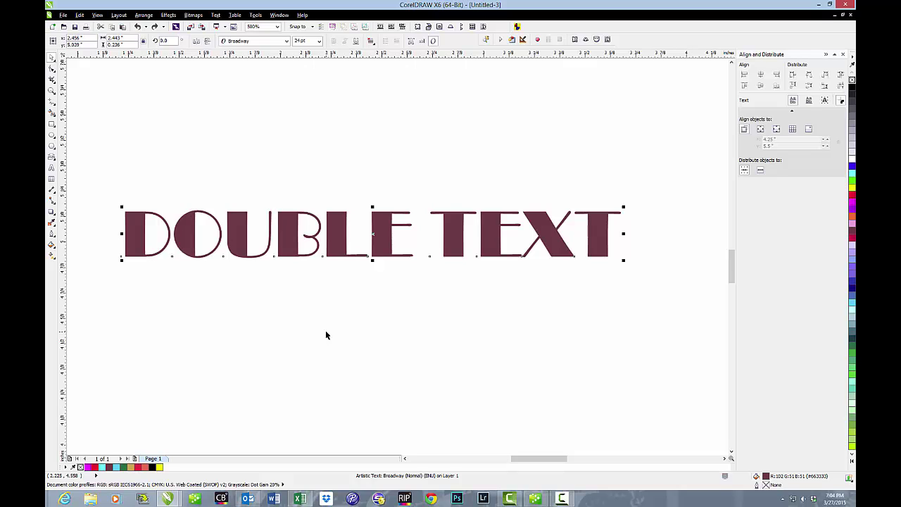
key("ctrl+d")
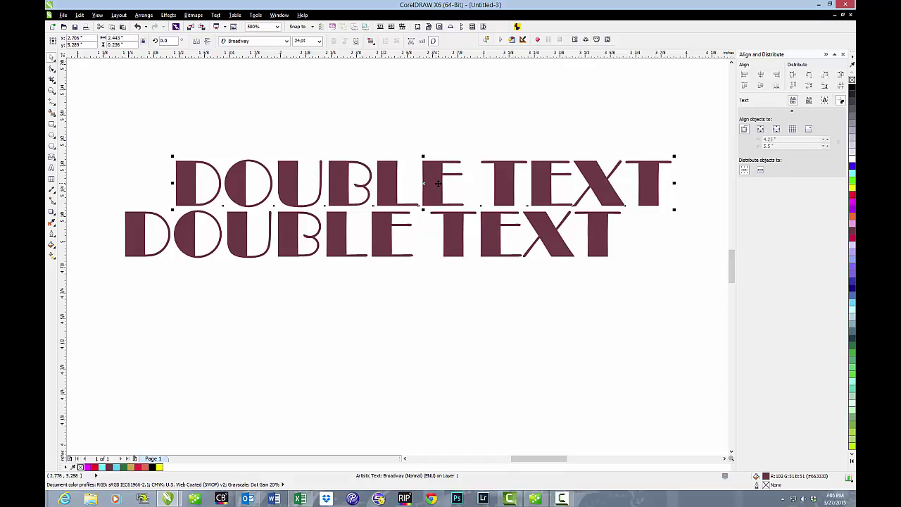
Fill the duplicate DOUBLE TEXT bright green and move it below the maroon original.
mouse_move(437, 183)
left_mouse_down()
mouse_move(441, 210)
mouse_move(443, 176)
left_mouse_up()
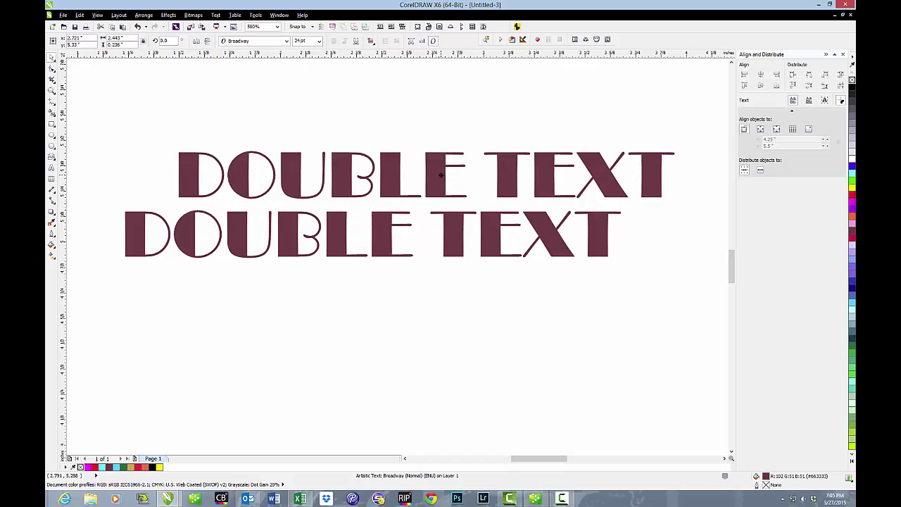
left_click(851, 182)
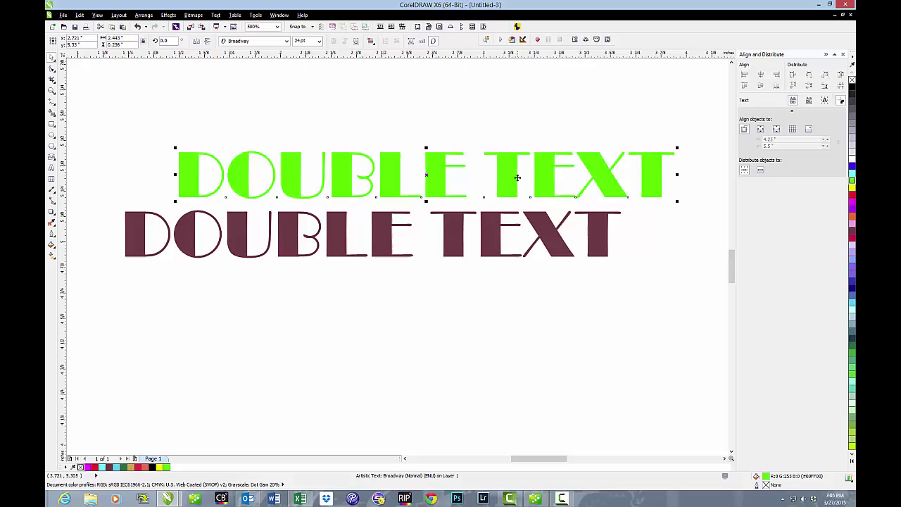
left_click_drag(426, 176, 426, 212)
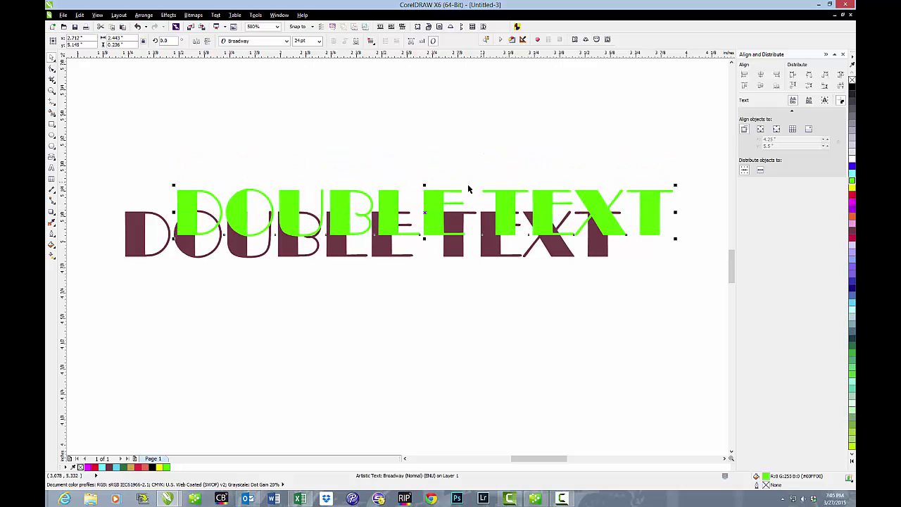
left_click_drag(424, 214, 376, 237)
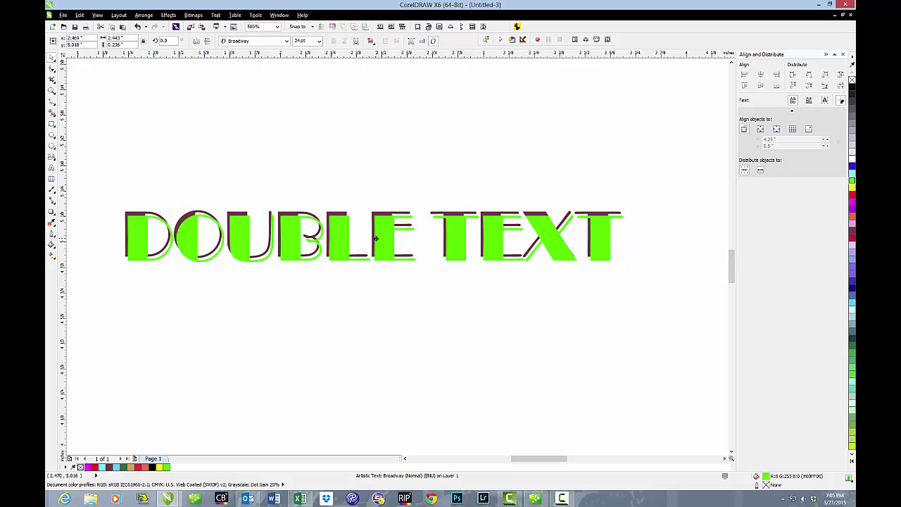
left_click(381, 149)
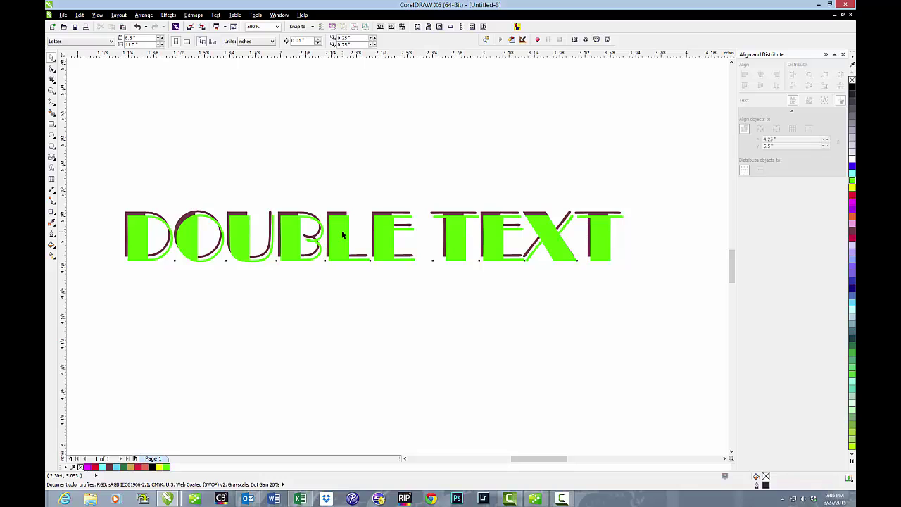
left_click_drag(343, 235, 350, 290)
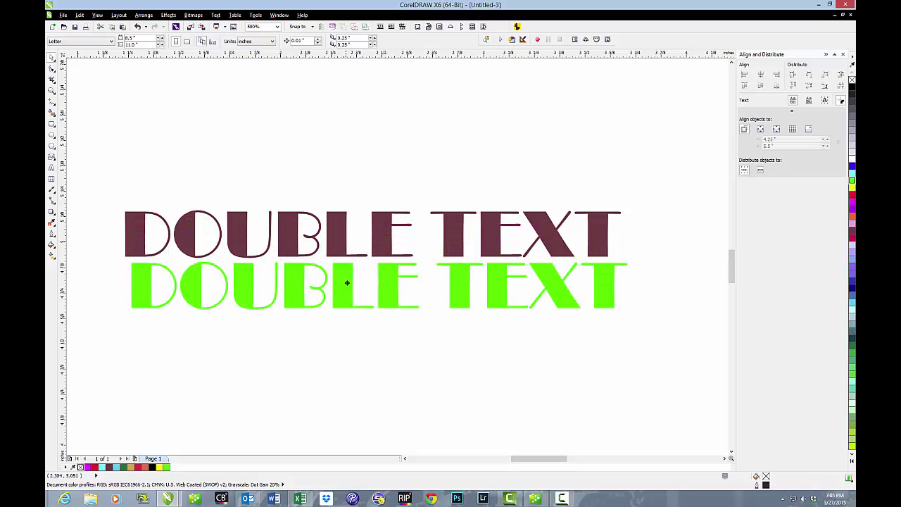
Give the maroon text a 2 pt black outline and black fill, then stack the green text on it.
left_click(343, 236)
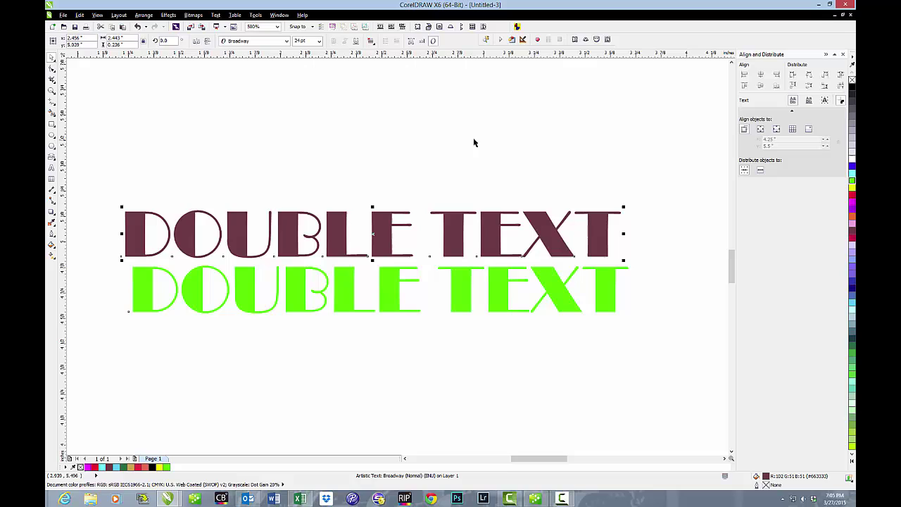
right_click(852, 86)
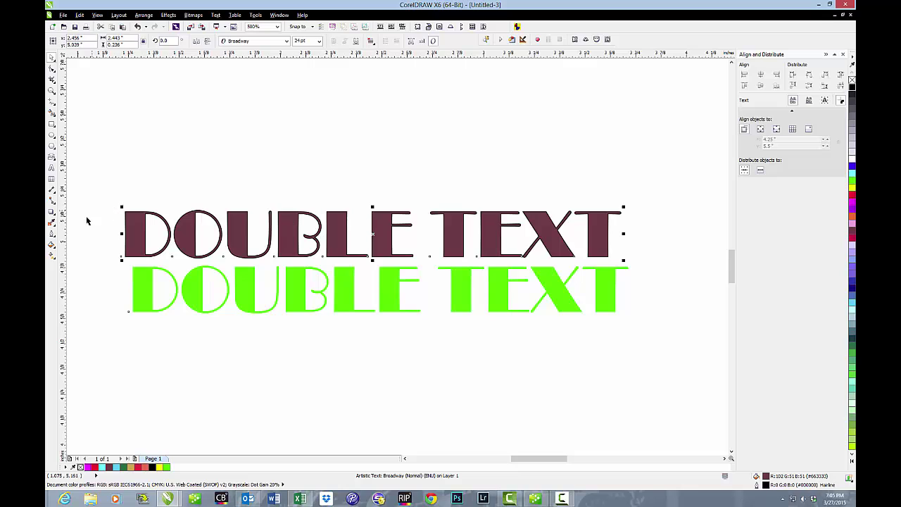
left_click(52, 234)
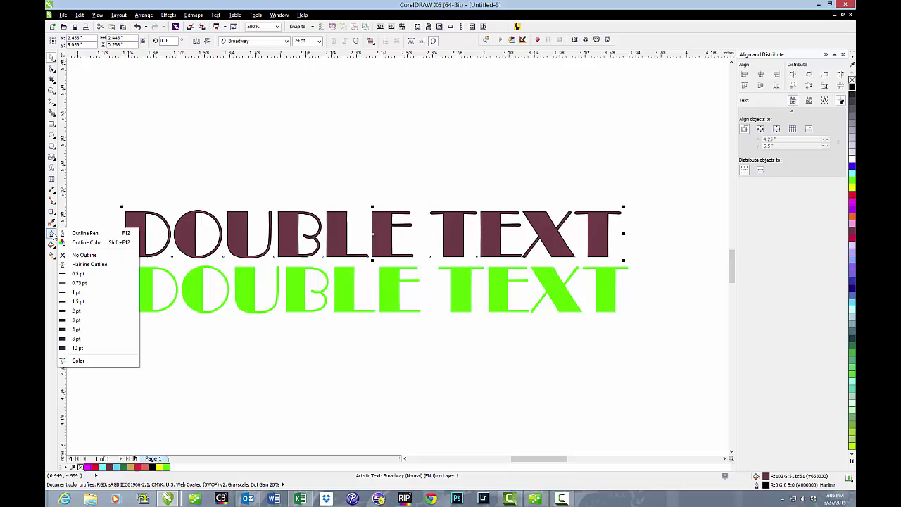
left_click(77, 310)
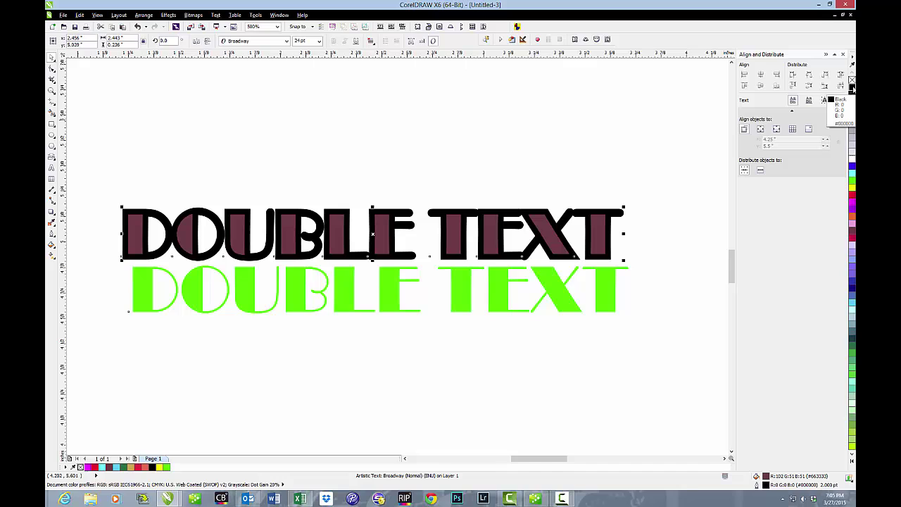
left_click(851, 84)
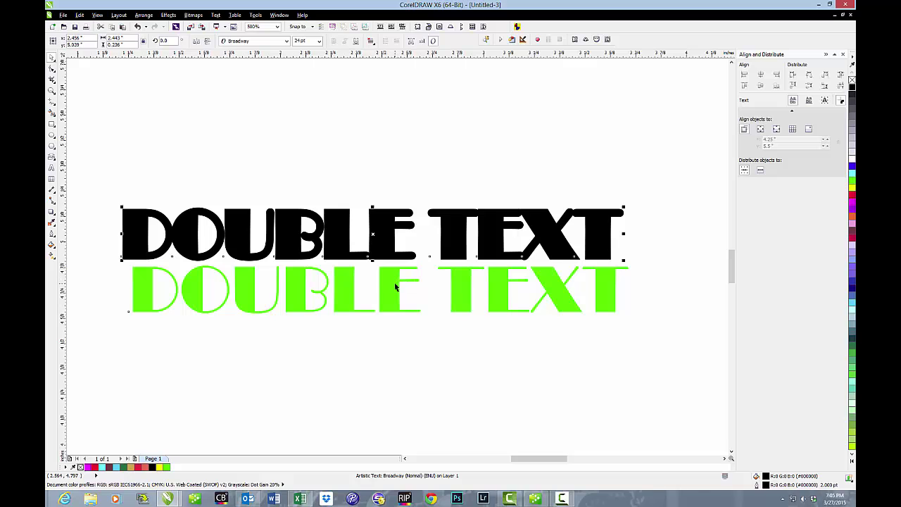
left_click_drag(396, 287, 387, 229)
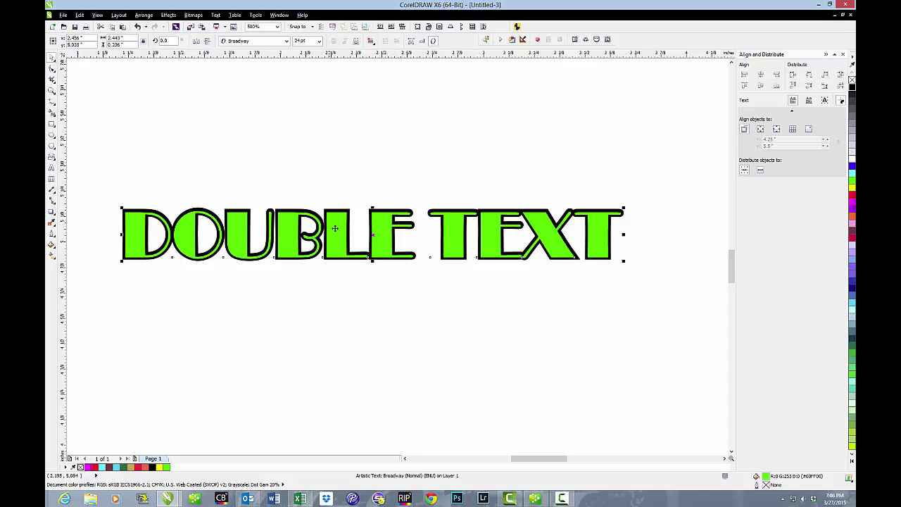
Nudge the green DOUBLE TEXT so the black copy shows along its left and lower edges.
left_click_drag(335, 228, 335, 229)
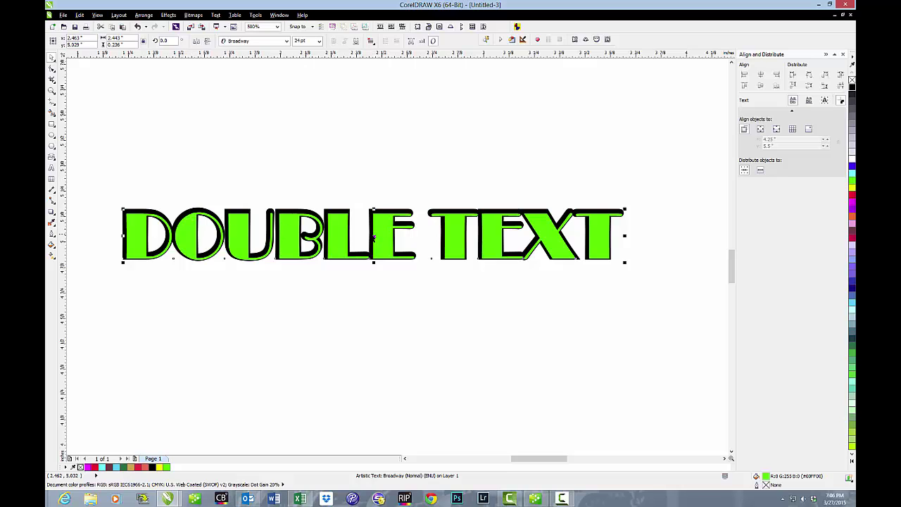
key("ctrl+z")
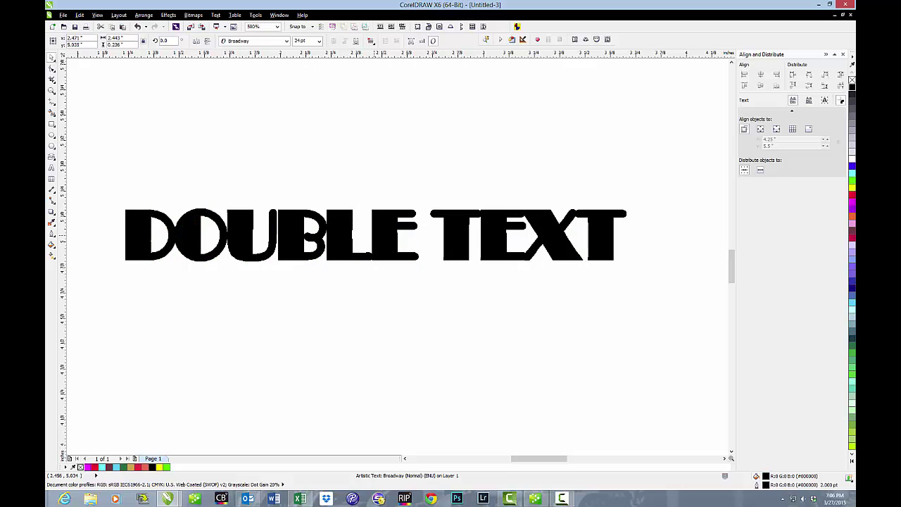
key("ctrl+shift+z")
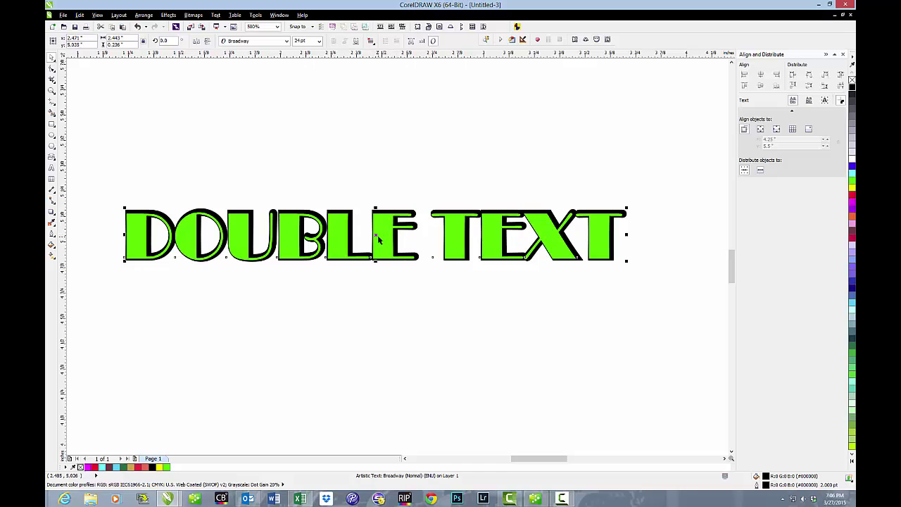
key("Right")
key("Right")
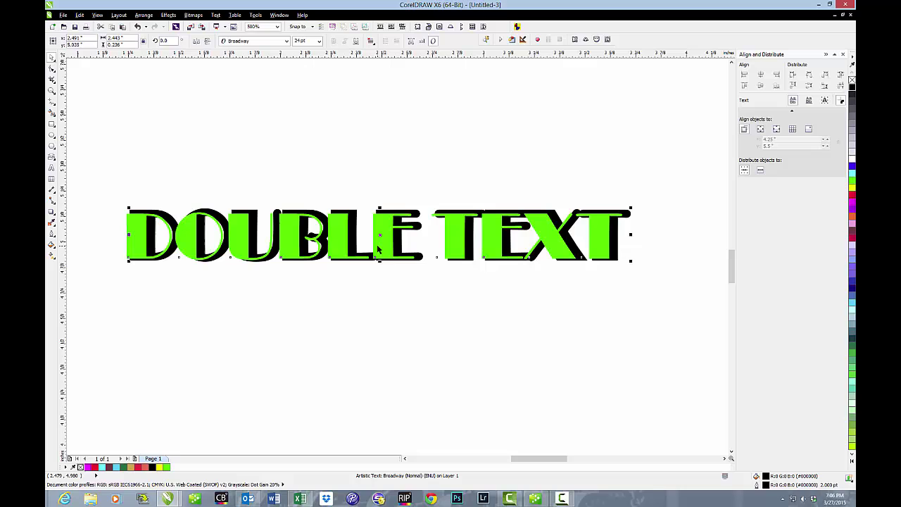
key("Left")
key("Left")
key("Left")
key("Left")
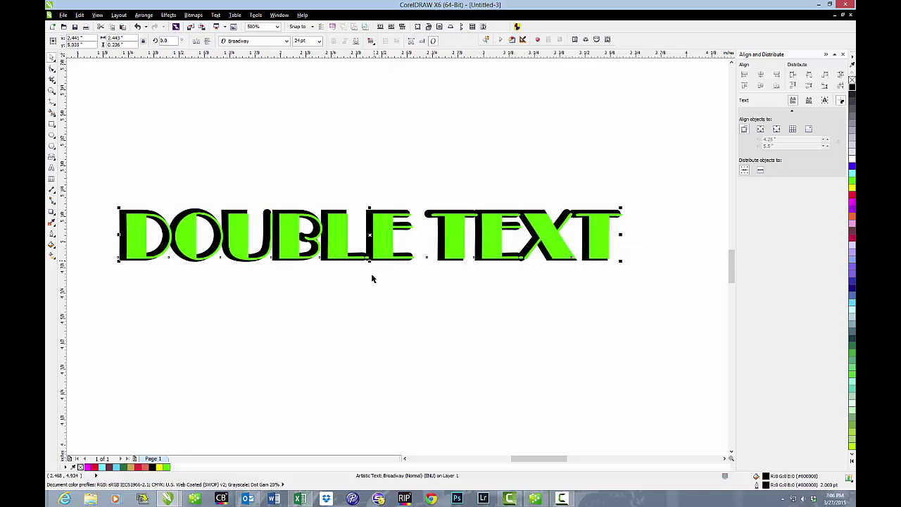
left_click(371, 285)
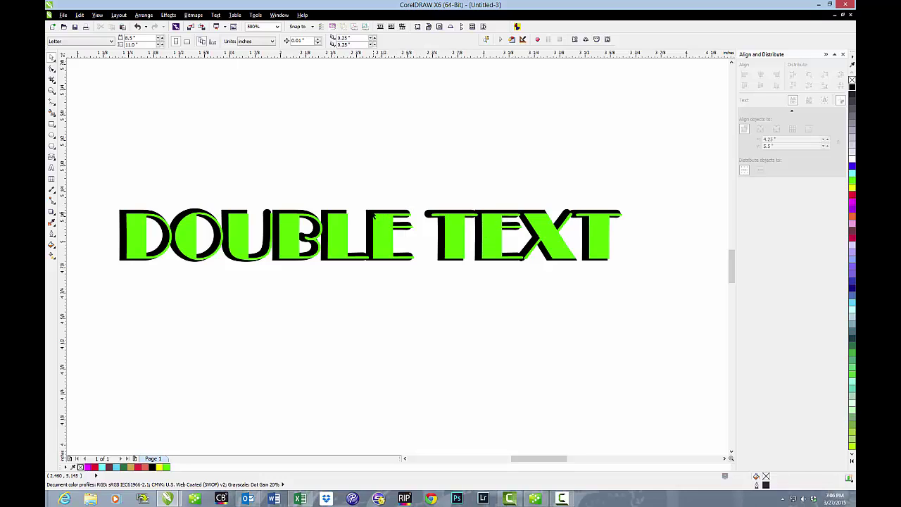
Make both the fill and the outline of the back DOUBLE TEXT copy dark green, replacing a first cyan attempt.
left_click(374, 215)
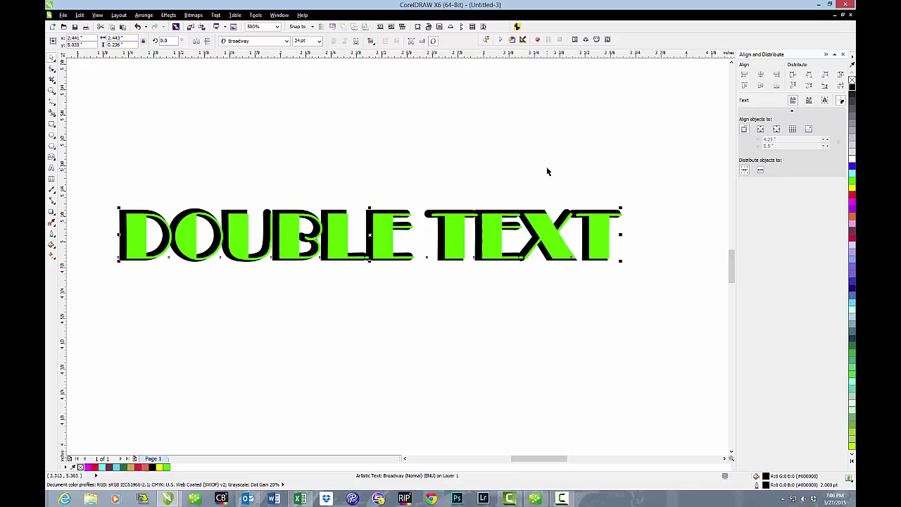
left_click(852, 174)
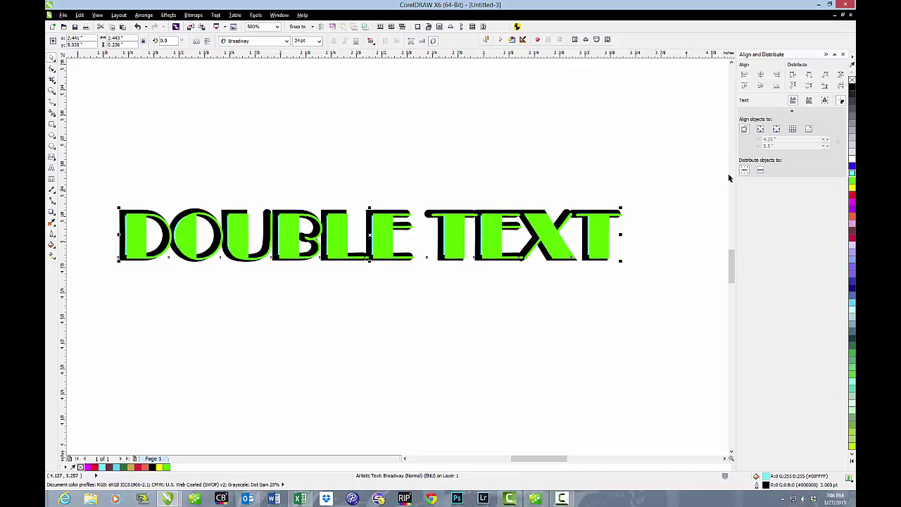
right_click(852, 174)
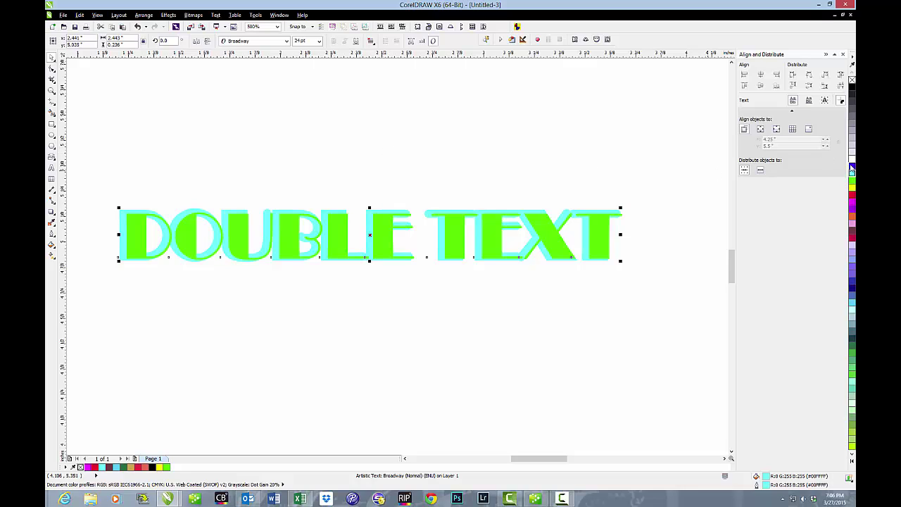
left_click(853, 346)
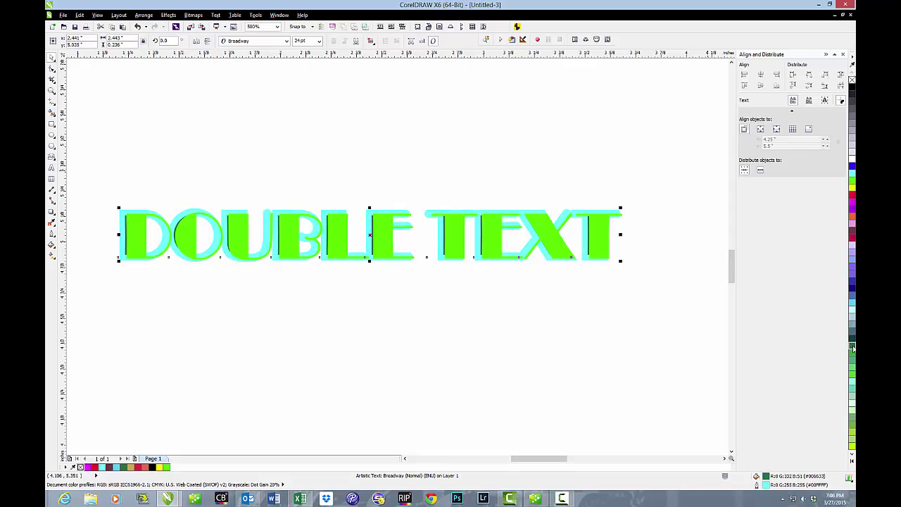
right_click(853, 346)
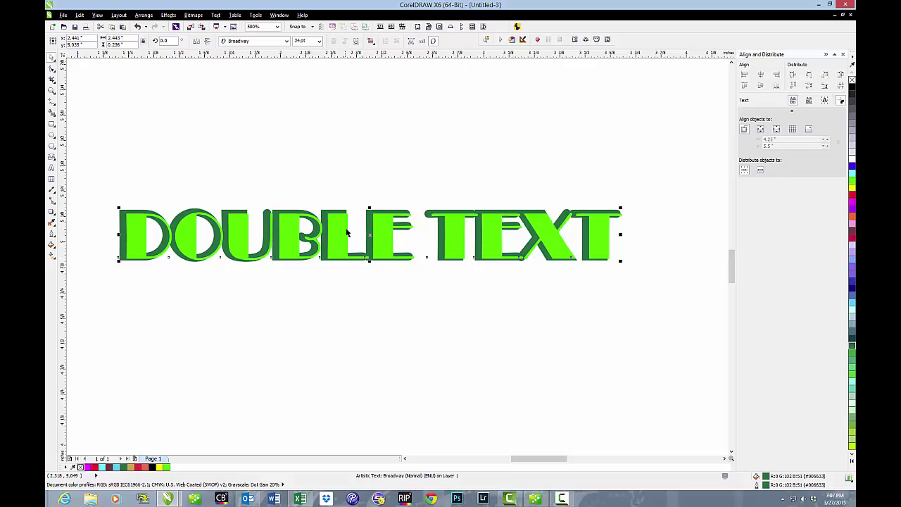
Reposition the bright green text centred over the dark green copy so it rims the letters evenly.
left_click_drag(375, 233, 375, 272)
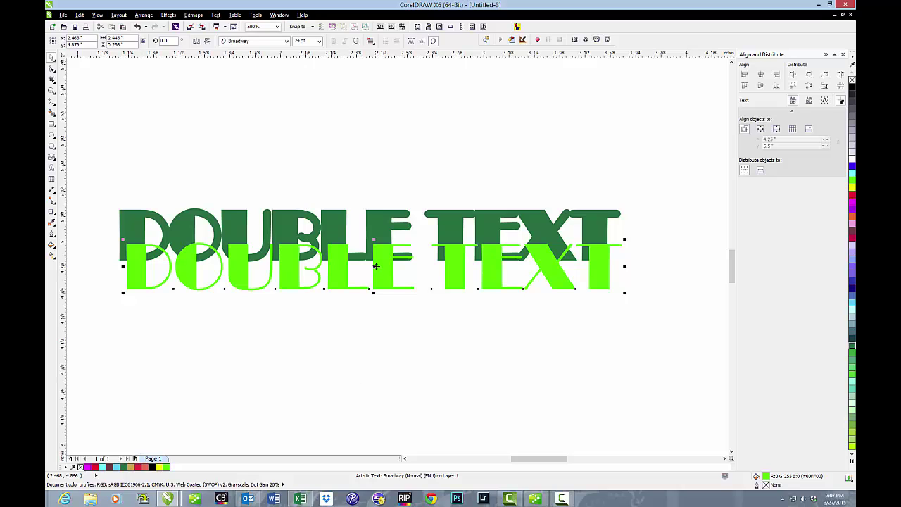
left_click_drag(376, 259, 374, 238)
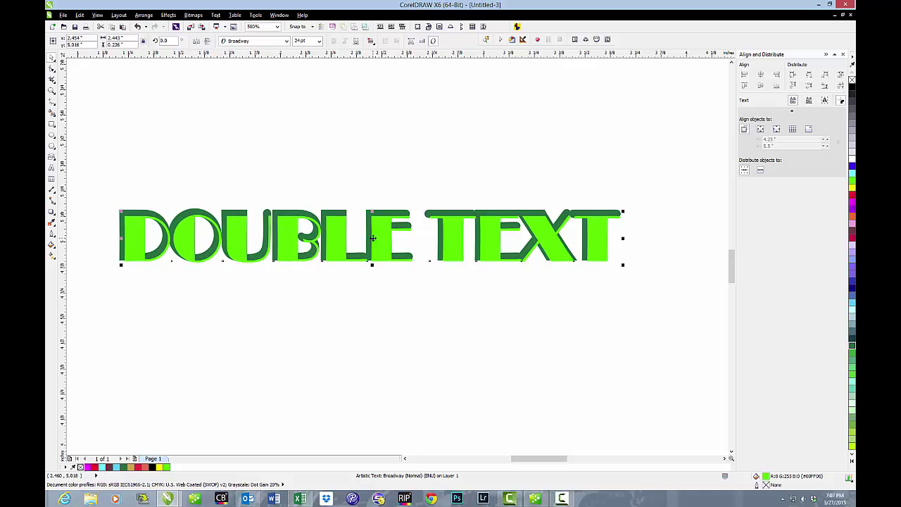
left_click(346, 178)
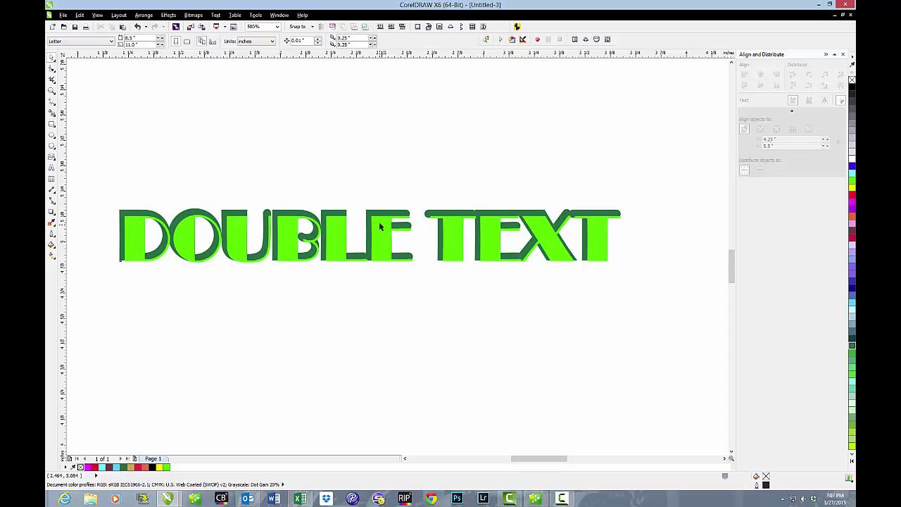
left_click_drag(379, 226, 378, 287)
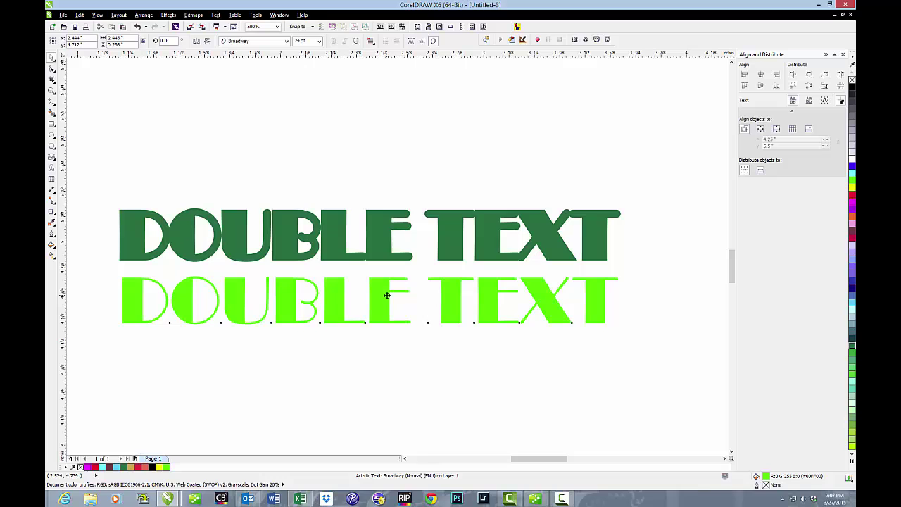
left_click_drag(386, 296, 387, 232)
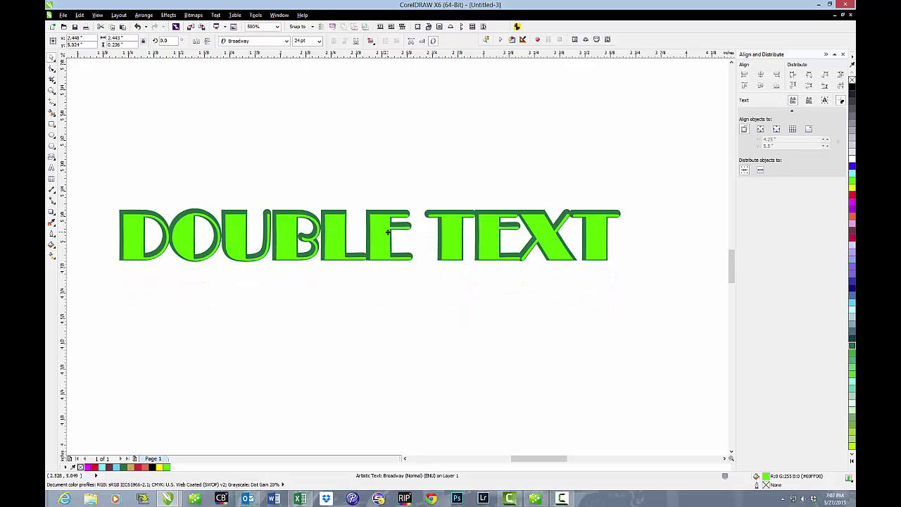
Check each DOUBLE TEXT layer, then marquee-select both the bright green and dark green objects.
left_click(391, 209)
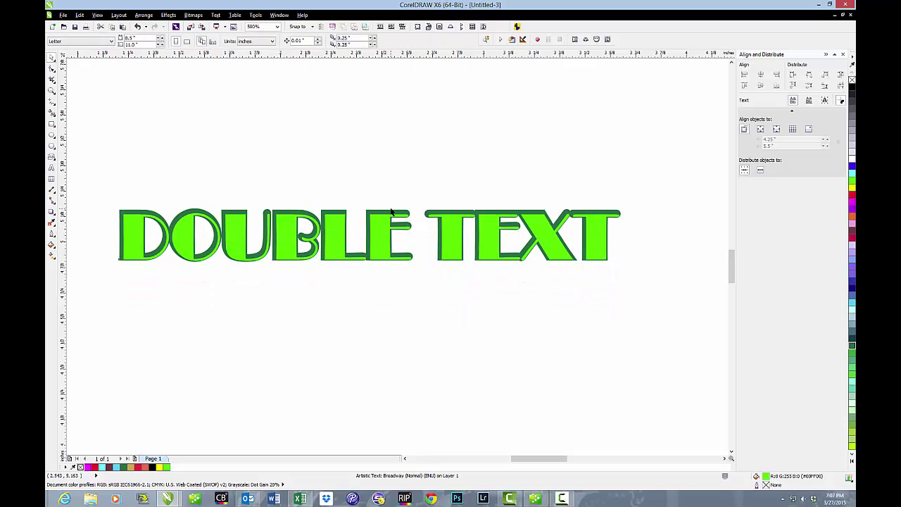
left_click(423, 255)
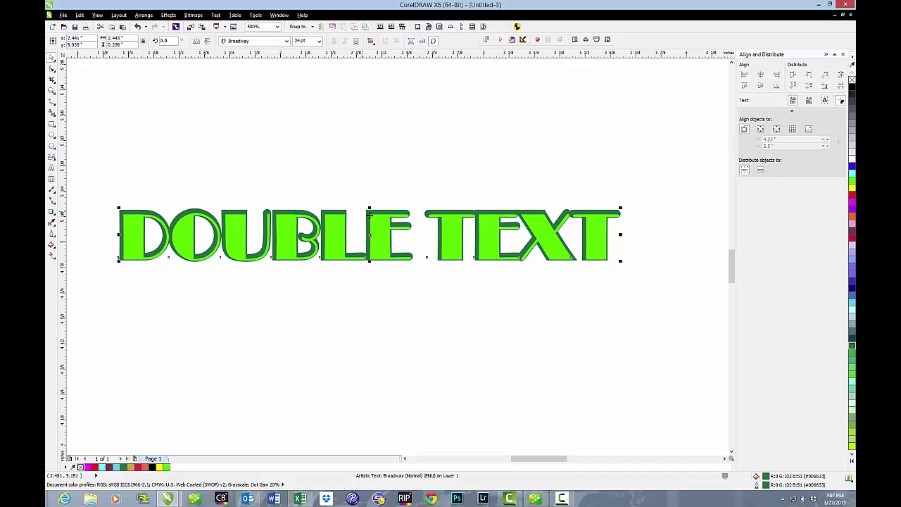
left_click(364, 258)
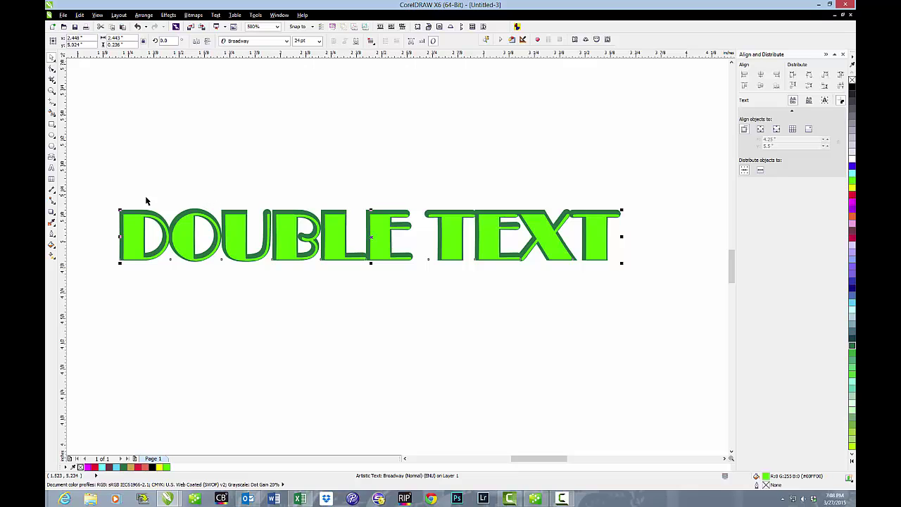
left_click_drag(111, 199, 632, 282)
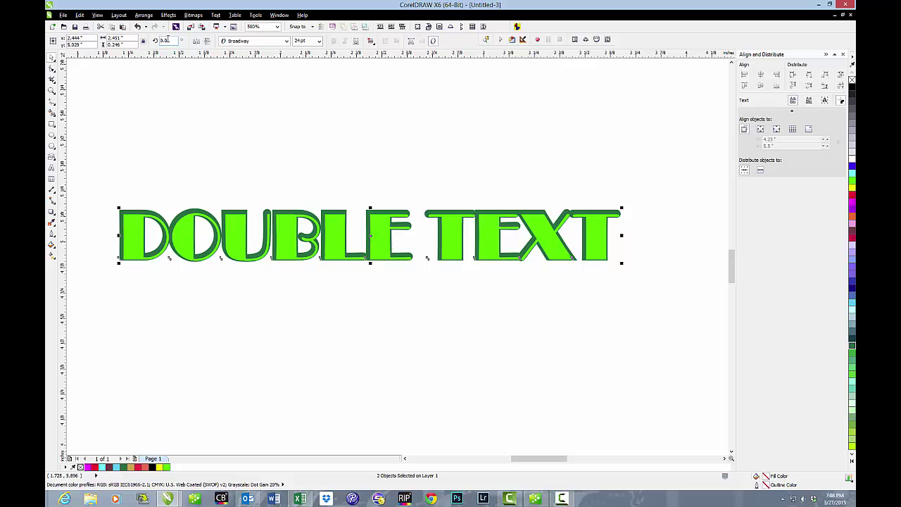
Group the two DOUBLE TEXT layers, move the group up and right, and scale it down slightly.
left_click(144, 15)
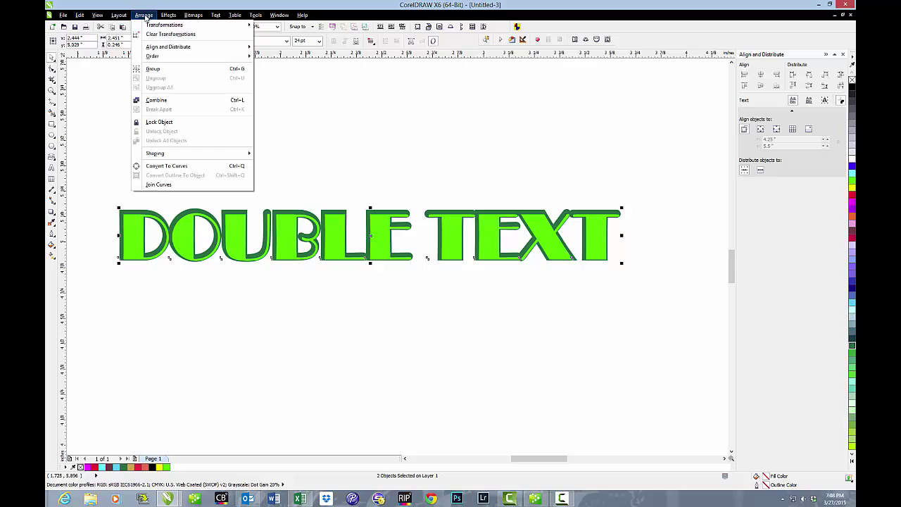
left_click(156, 69)
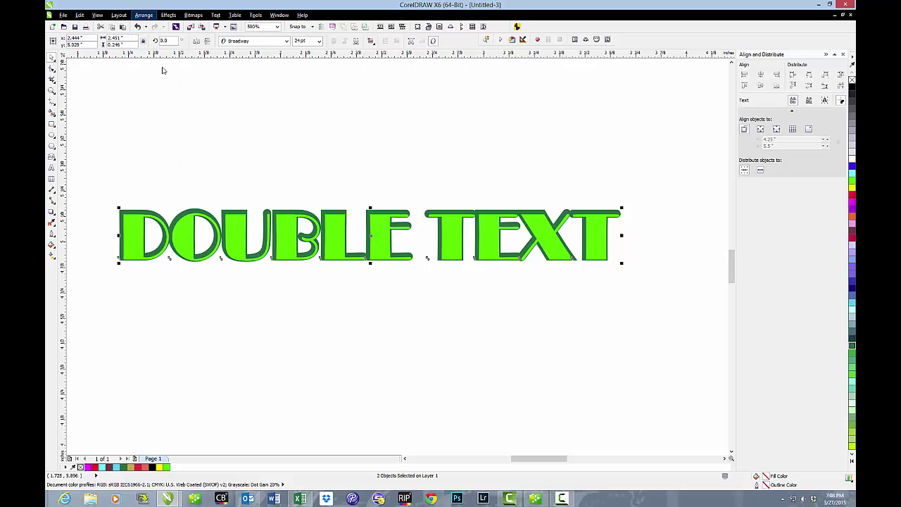
left_click(366, 138)
left_click_drag(385, 237, 415, 234)
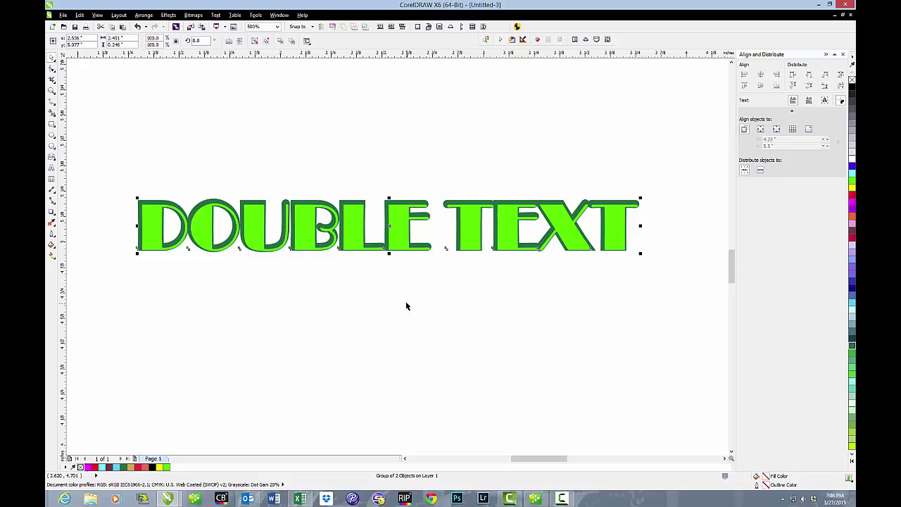
left_click_drag(640, 198, 681, 180)
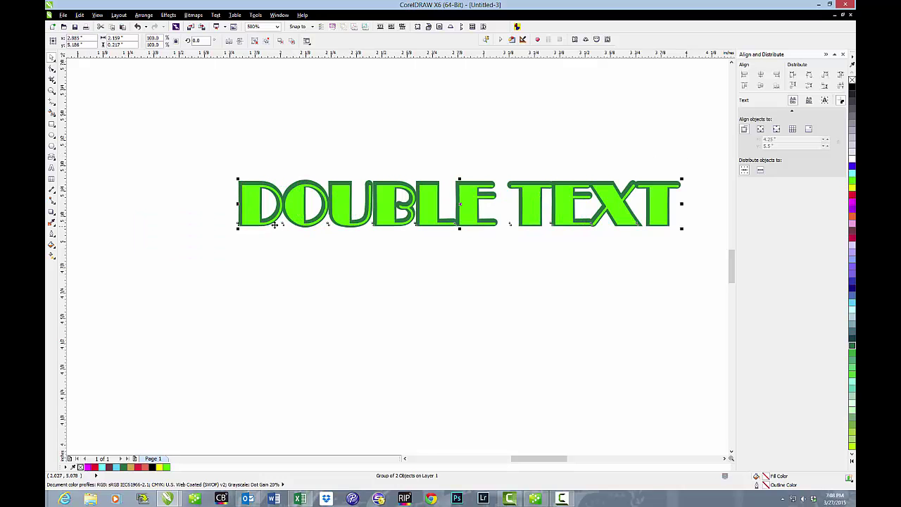
Deselect the group, zoom in on the cyan OUTLINE text and select it.
left_click(120, 236)
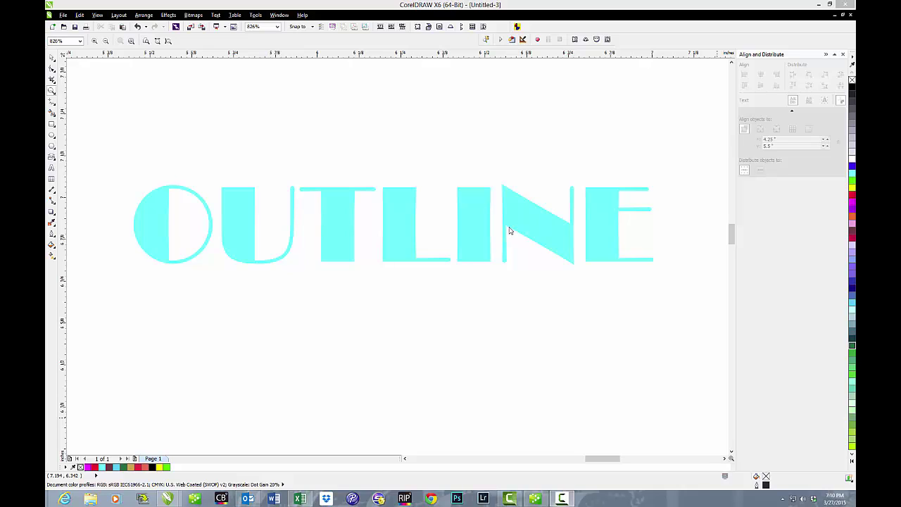
key("z")
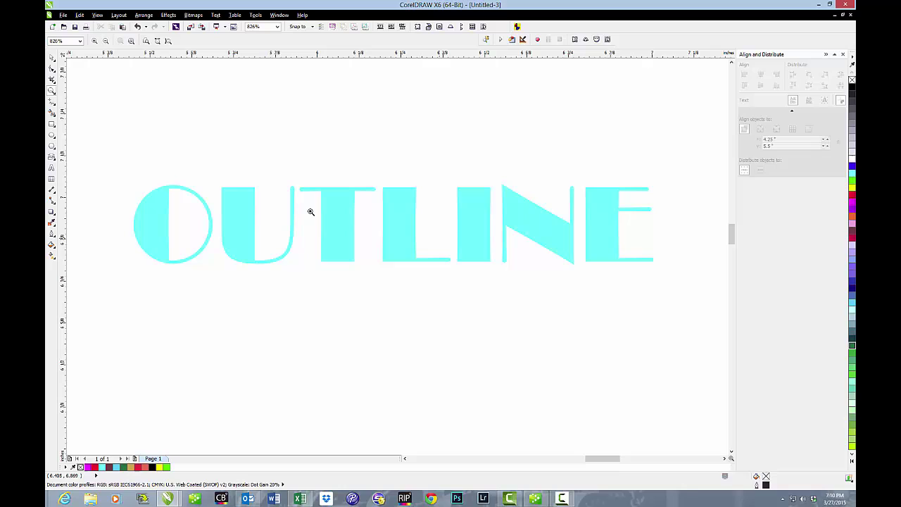
left_click(52, 58)
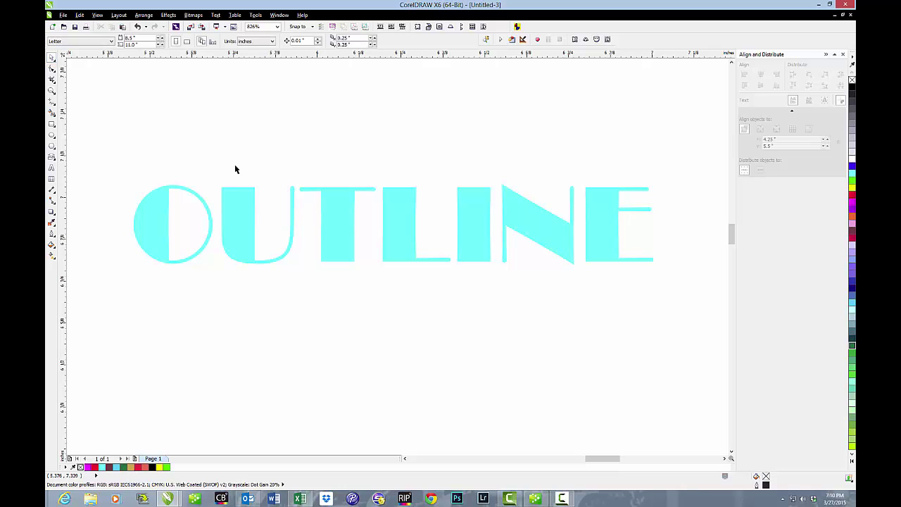
left_click(337, 188)
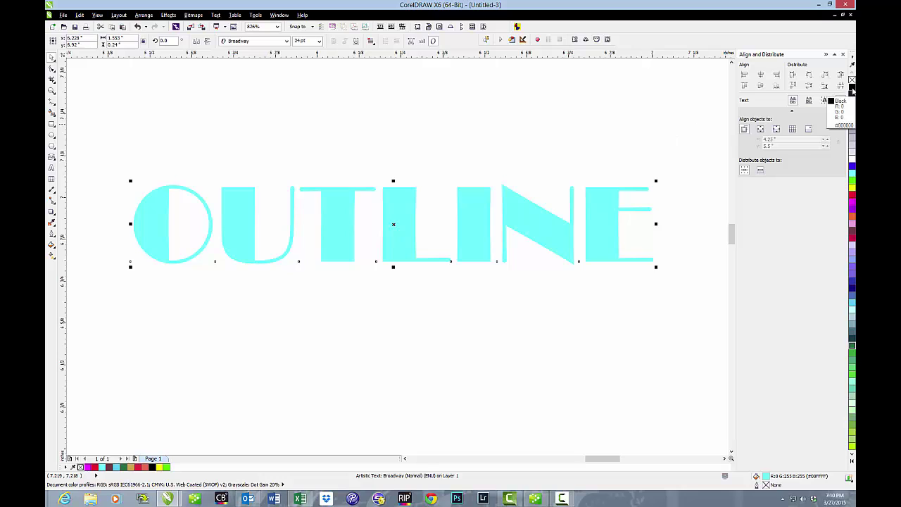
Give the OUTLINE text a black outline, trying 2 pt and 1.5 pt before settling on 0.75 pt.
right_click(852, 85)
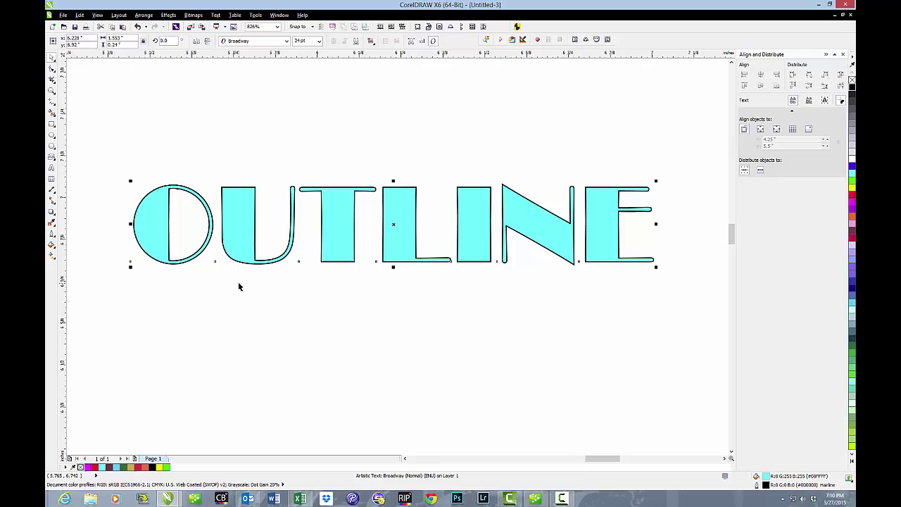
left_click(52, 233)
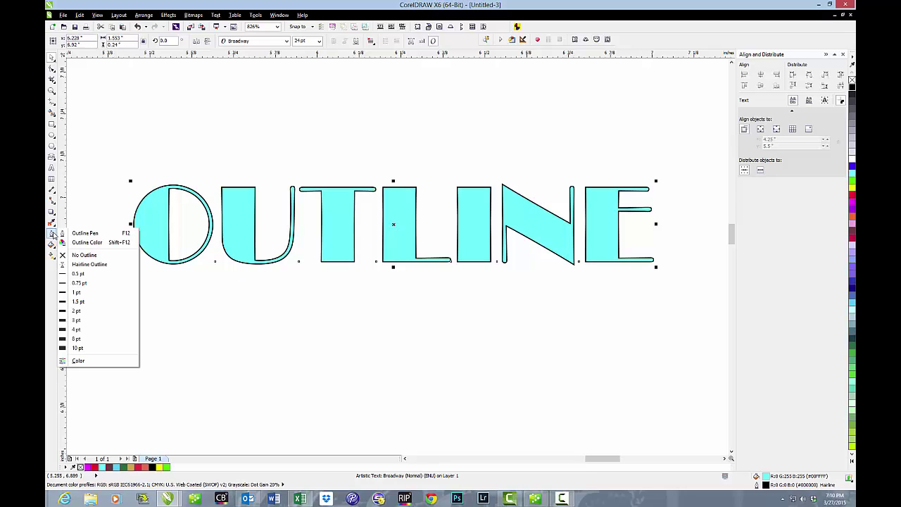
left_click(92, 312)
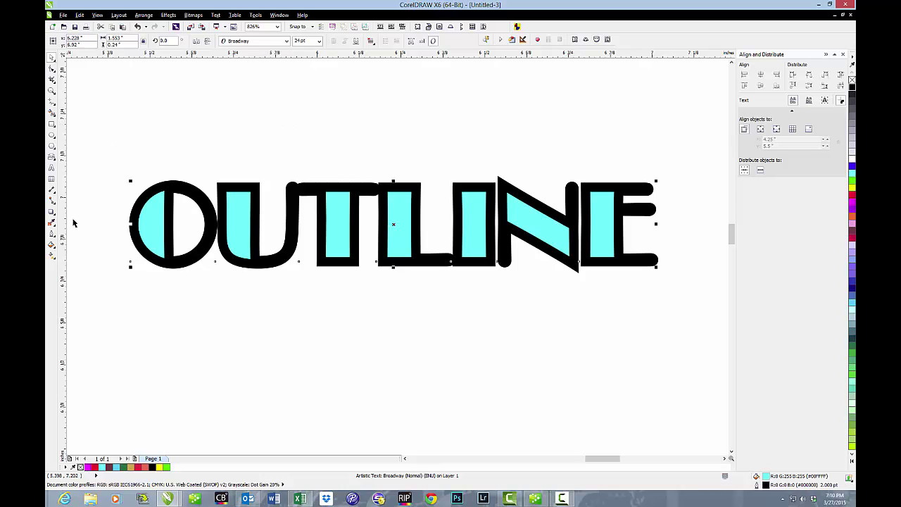
left_click(51, 233)
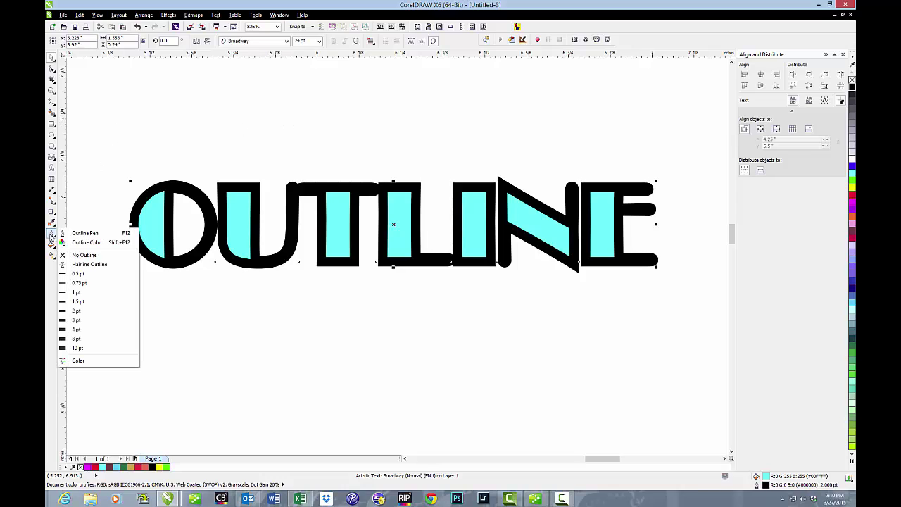
left_click(86, 302)
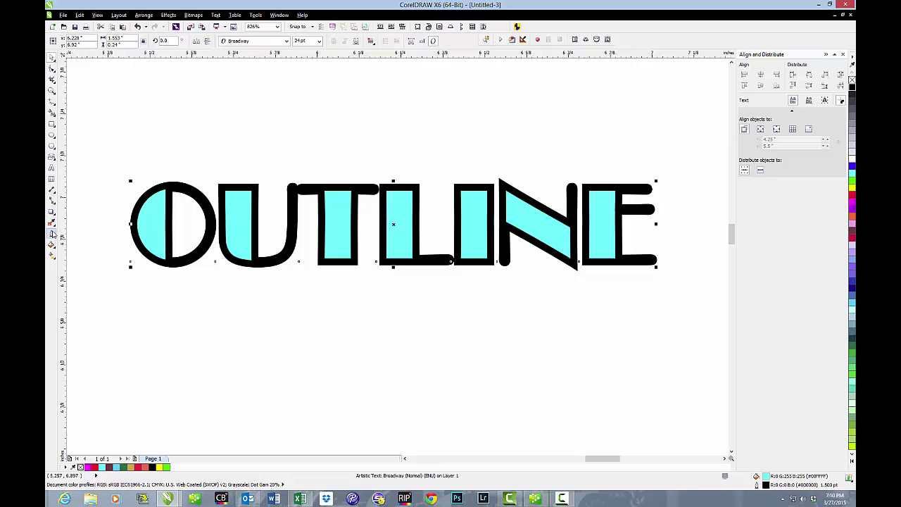
left_click(52, 233)
left_click(90, 284)
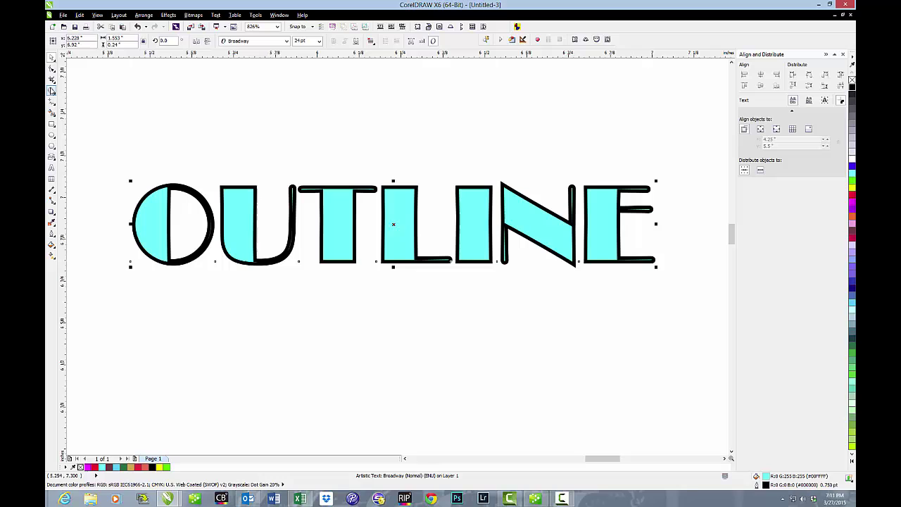
Zoom in on the T and L letters and open the Outline Pen dialog for the OUTLINE text.
left_click(52, 90)
left_click_drag(352, 164, 427, 227)
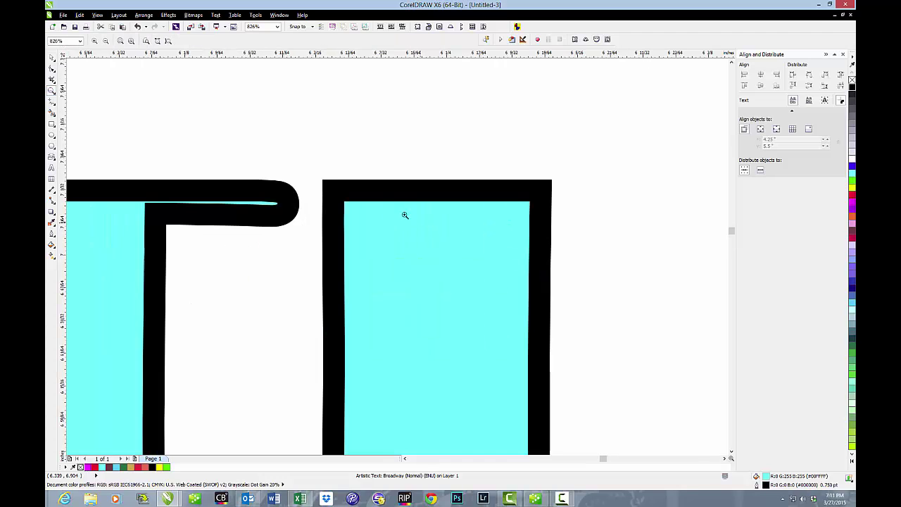
left_click(51, 58)
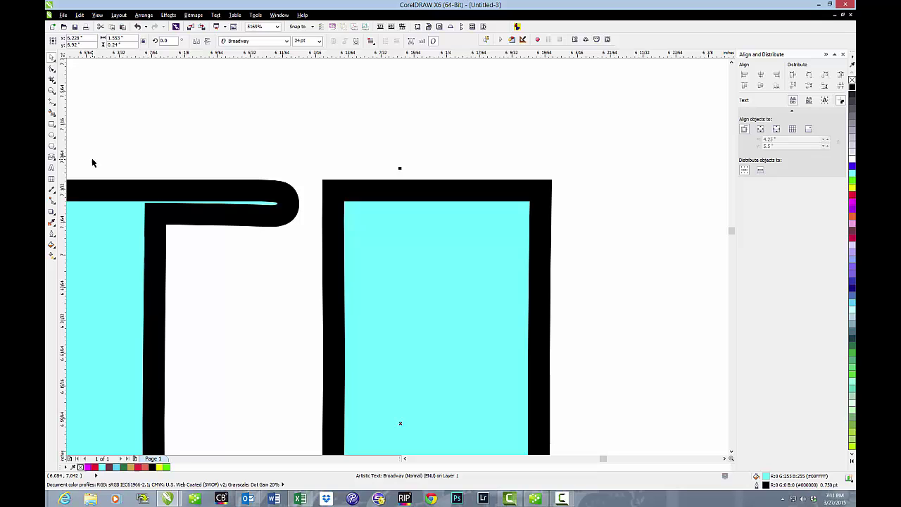
left_click(53, 235)
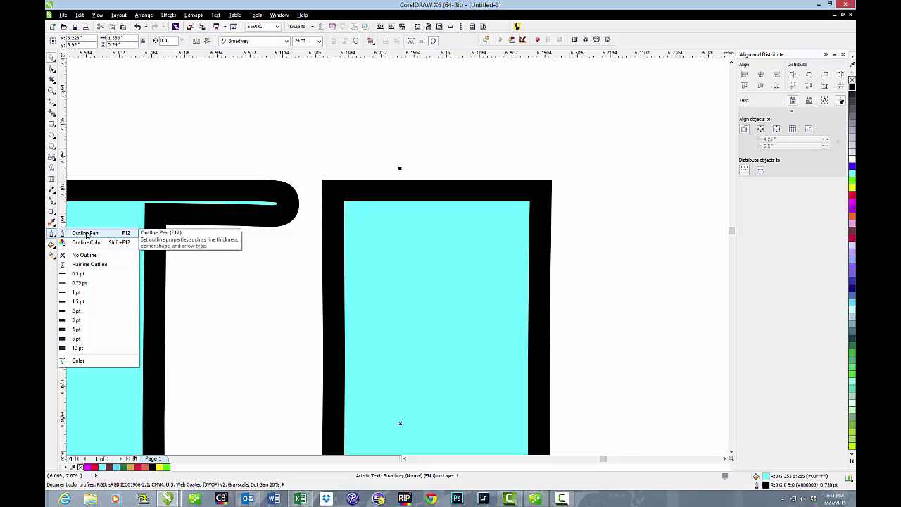
left_click(86, 234)
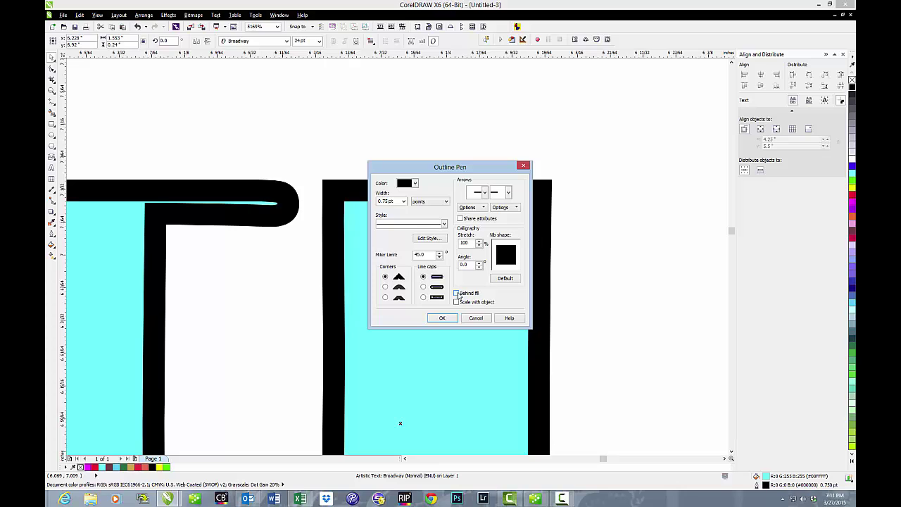
Enable Behind fill and Scale with object for the black outline and apply.
left_click(457, 293)
left_click(457, 302)
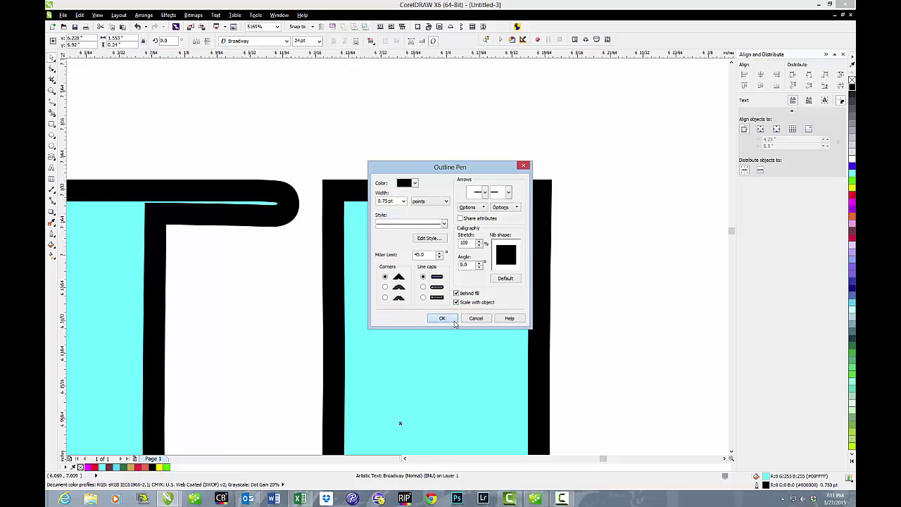
left_click(454, 321)
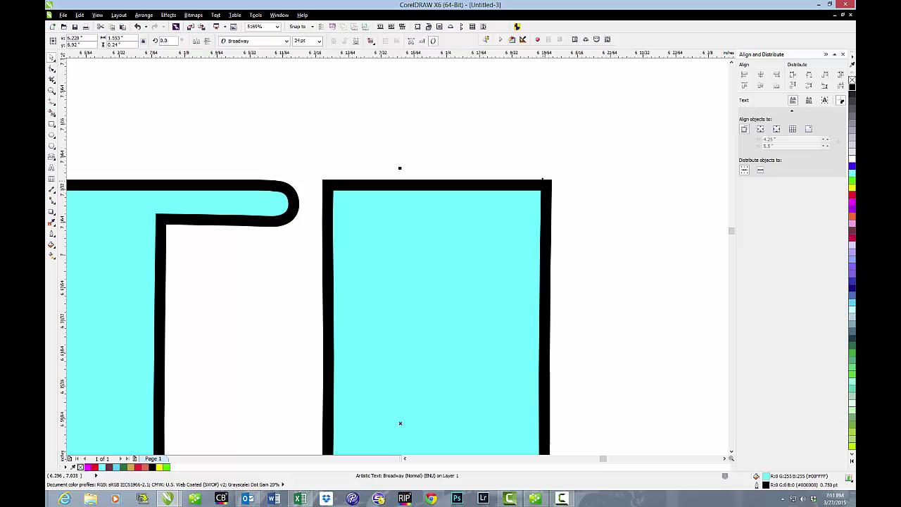
Zoom out to show the whole cyan OUTLINE word and reselect it.
left_click(51, 90)
left_click(105, 41)
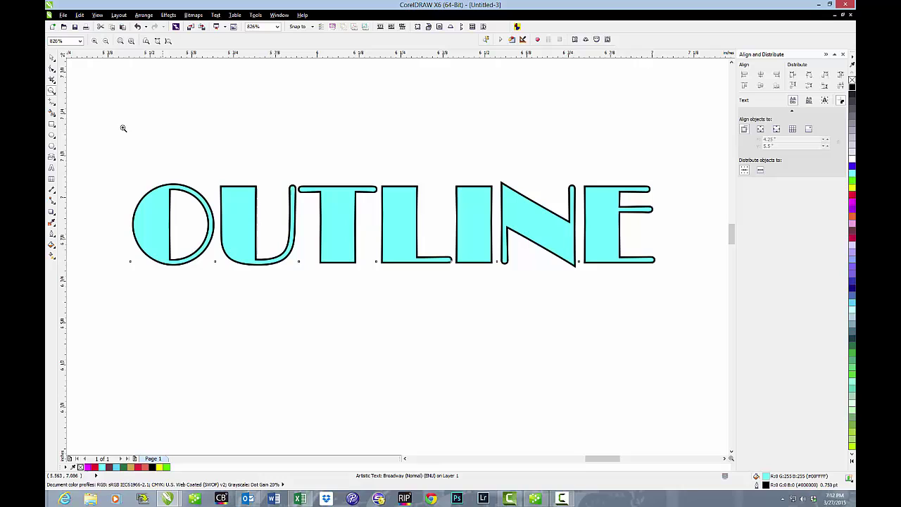
double_click(52, 59)
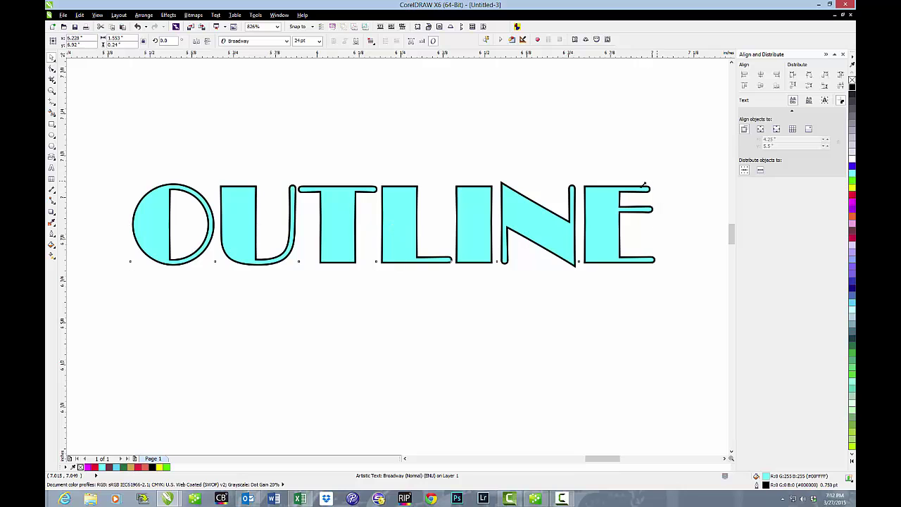
Shrink the OUTLINE text to about half size and zoom in on it.
left_click_drag(644, 185, 261, 243)
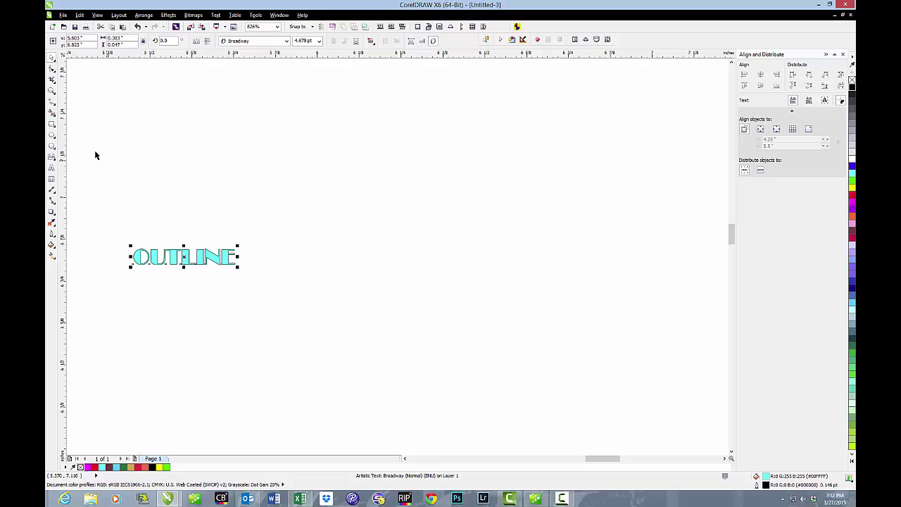
left_click(51, 90)
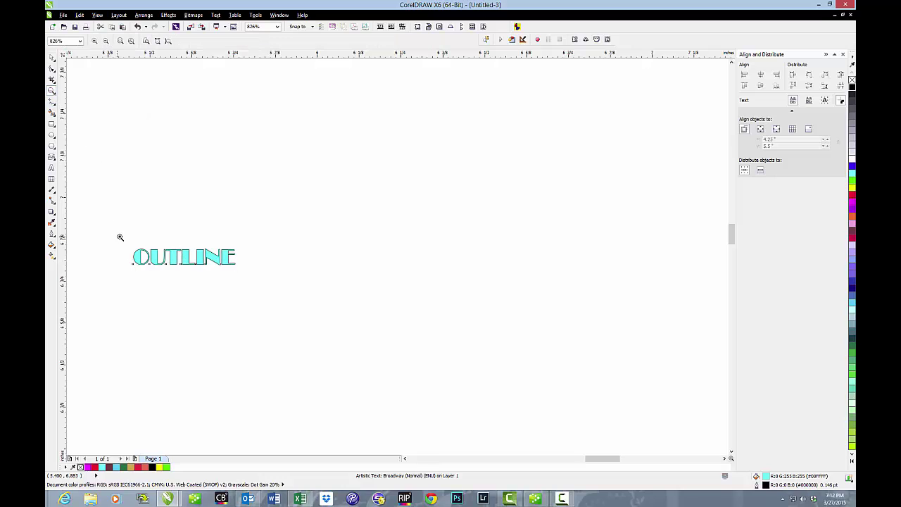
left_click_drag(120, 237, 255, 276)
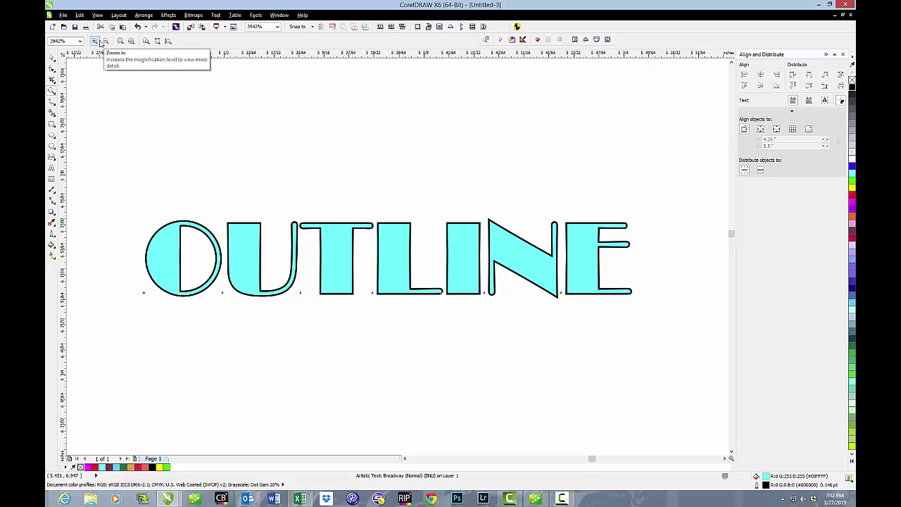
Undo the stretch to restore full size, fit the text in view, and reselect it.
left_click(80, 15)
left_click(91, 26)
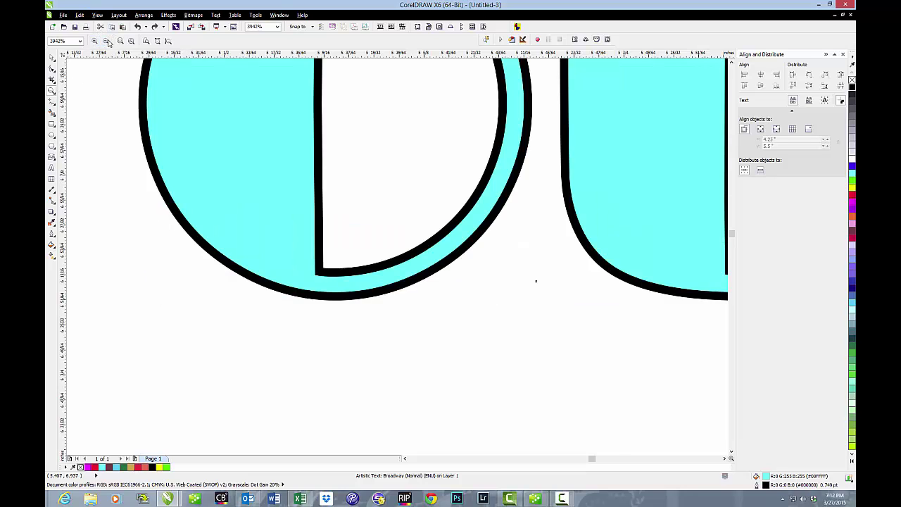
left_click(118, 41)
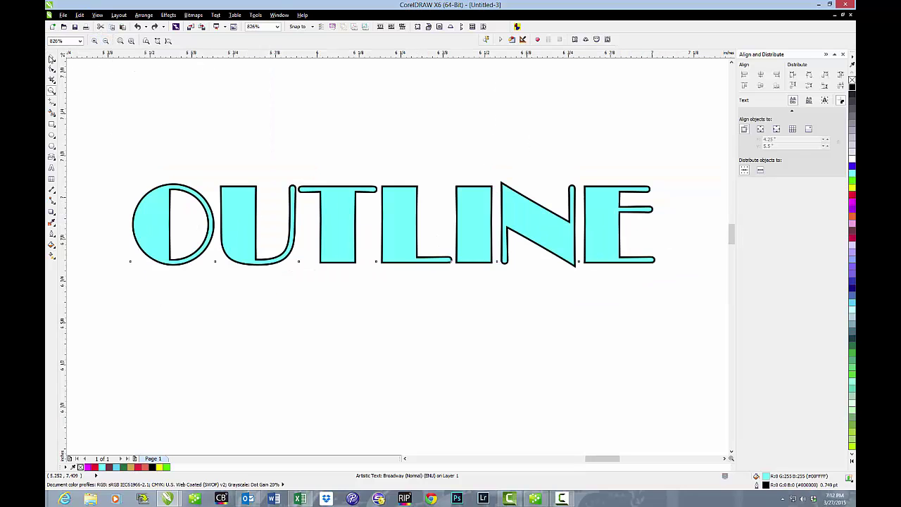
left_click(52, 60)
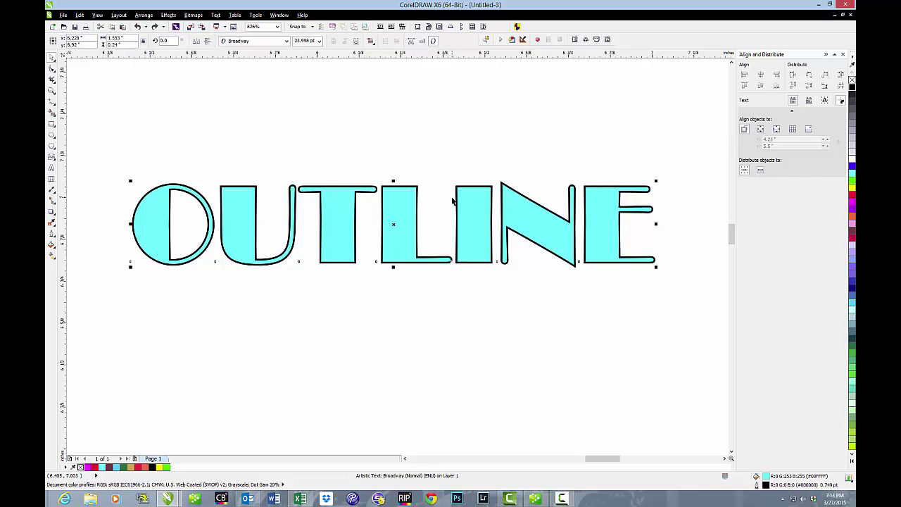
left_click(53, 235)
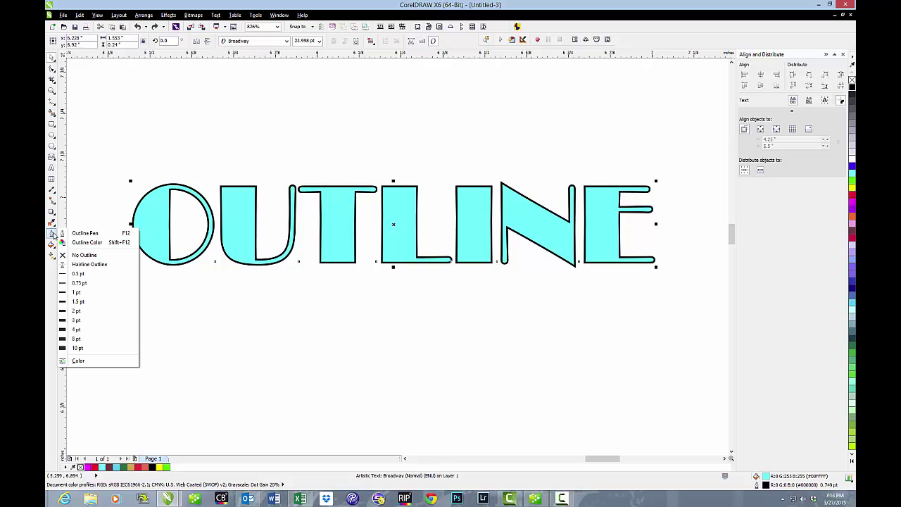
Turn off Scale with object in the Outline Pen settings.
left_click(83, 234)
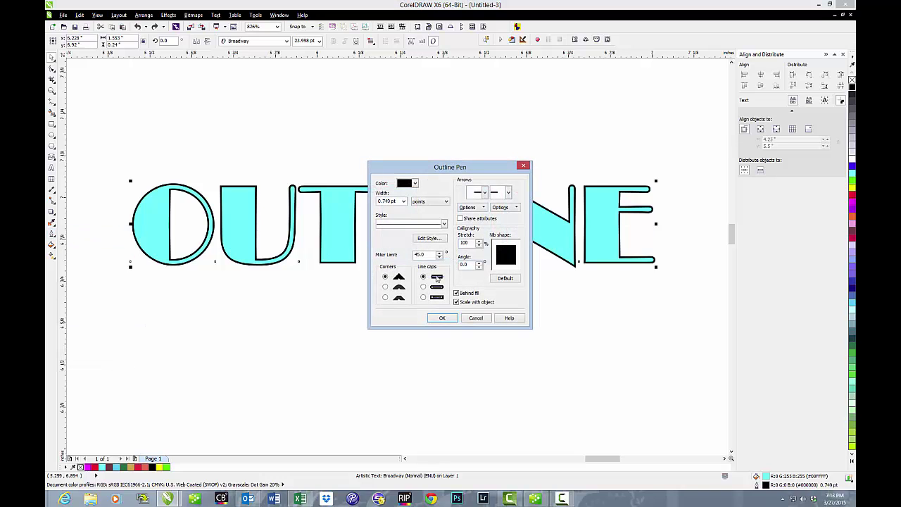
left_click(456, 302)
left_click(442, 318)
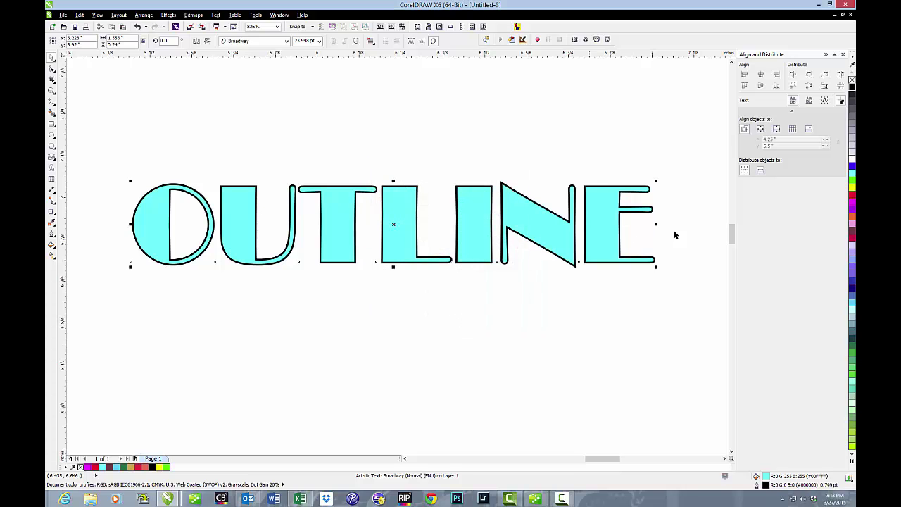
Shrink the OUTLINE text to under half size and zoom in on the small letters.
left_click_drag(655, 181, 280, 246)
left_click(51, 92)
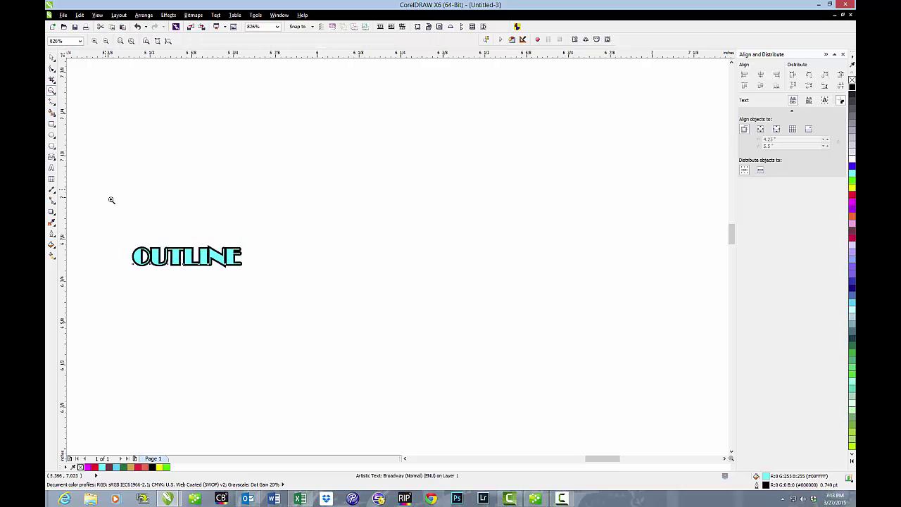
left_click_drag(121, 234, 257, 291)
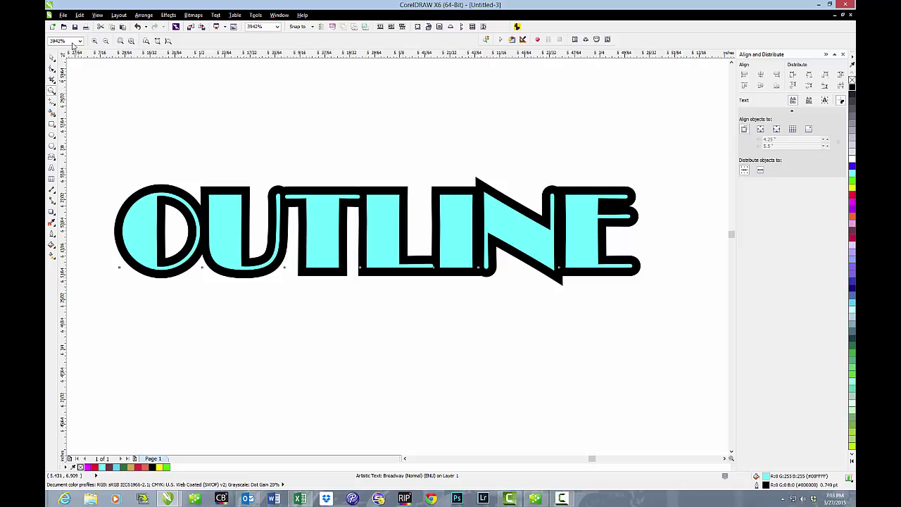
Undo the shrink and turn Scale with object back on for the outline.
left_click(81, 15)
left_click(94, 41)
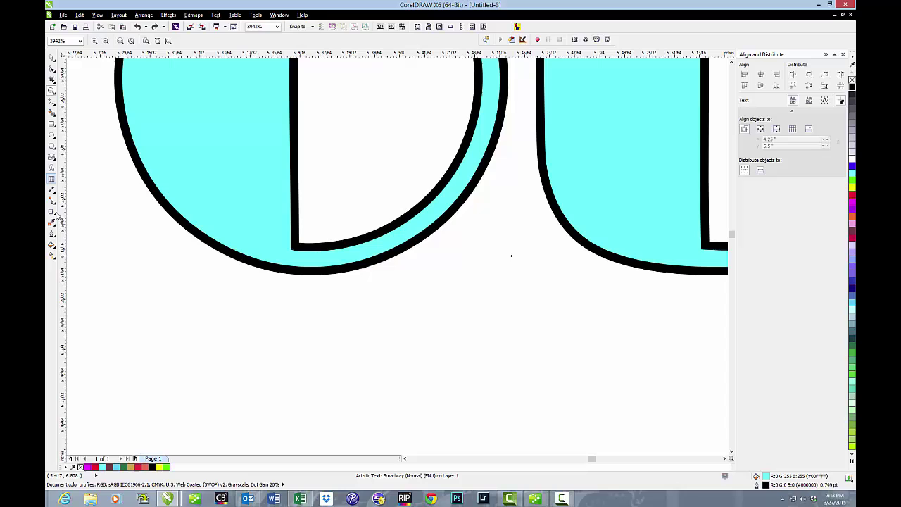
left_click(52, 234)
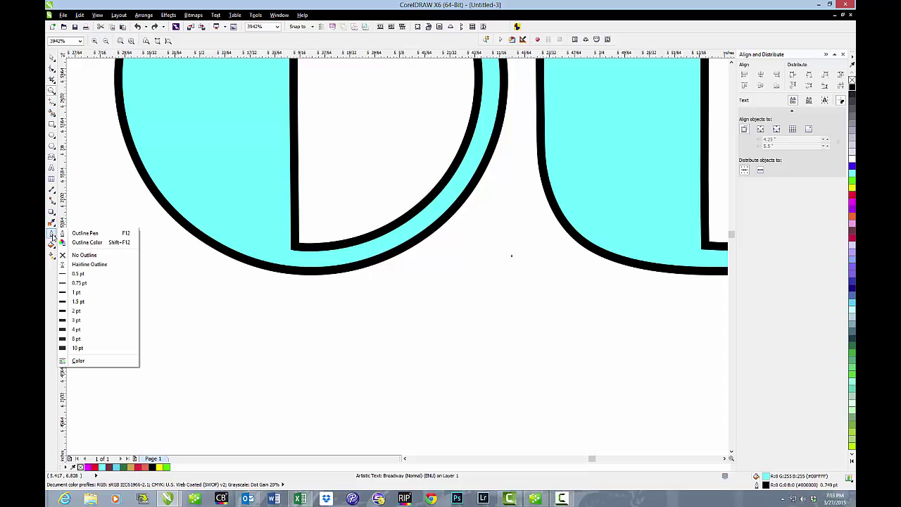
left_click(120, 235)
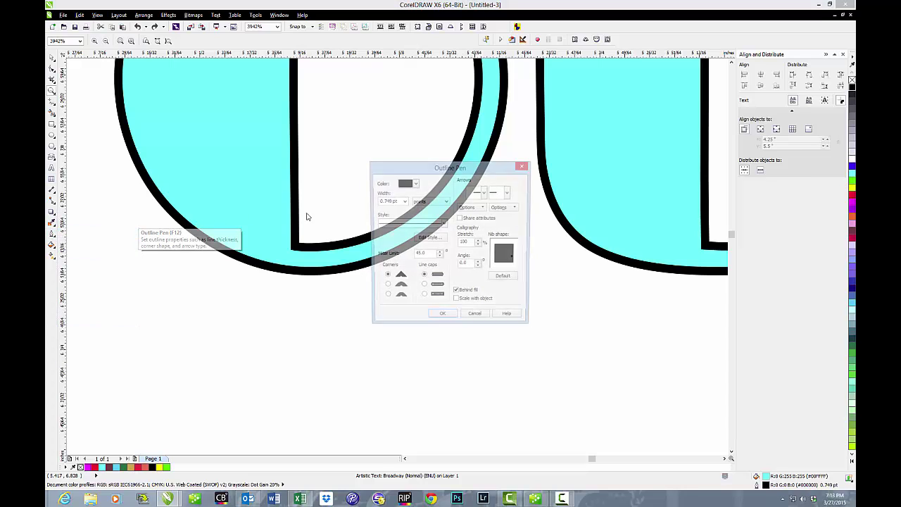
left_click(456, 302)
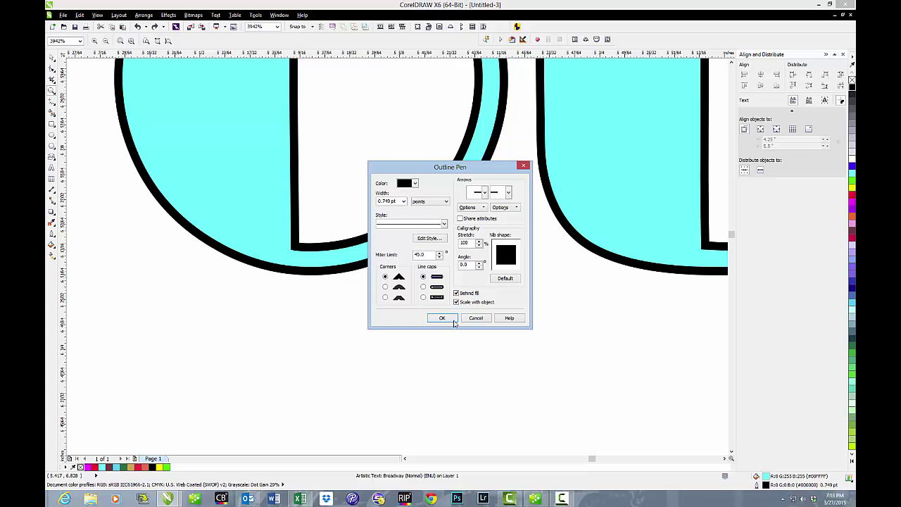
left_click(444, 318)
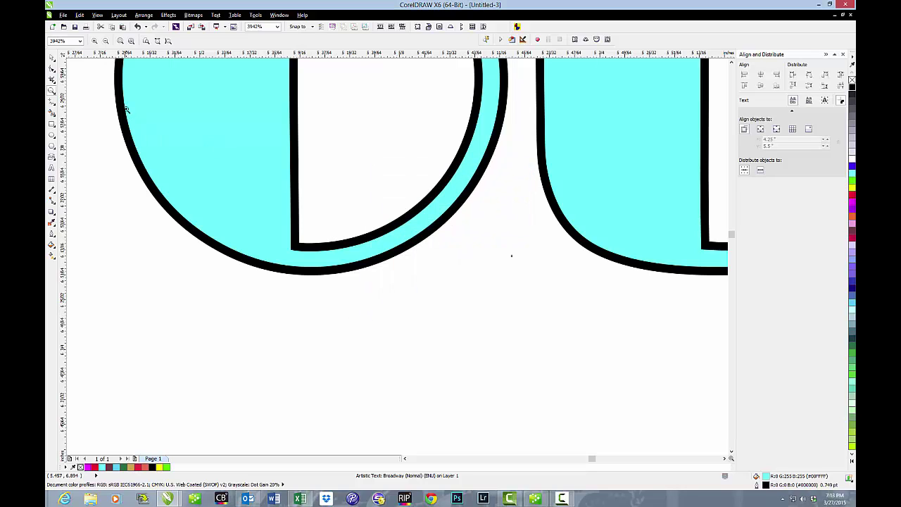
Shrink the text to about a third and zoom in to check the scaled-down outline.
left_click(120, 40)
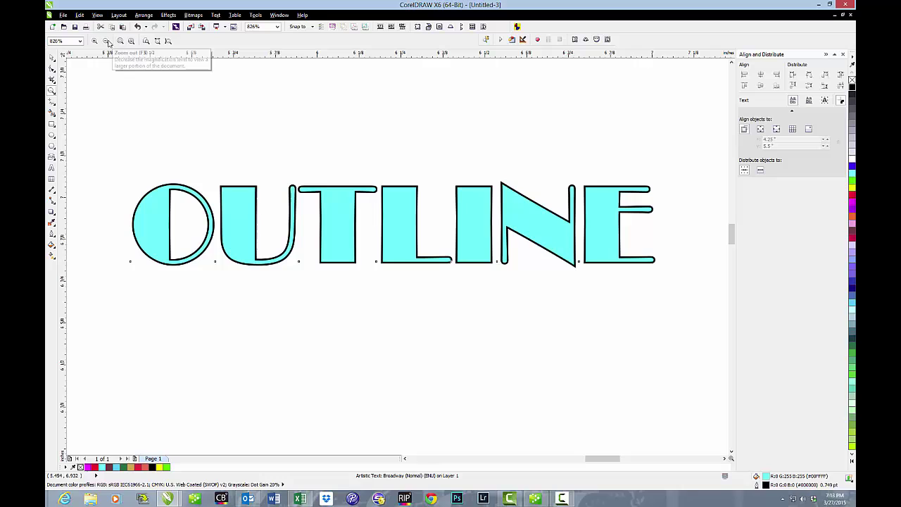
left_click(53, 60)
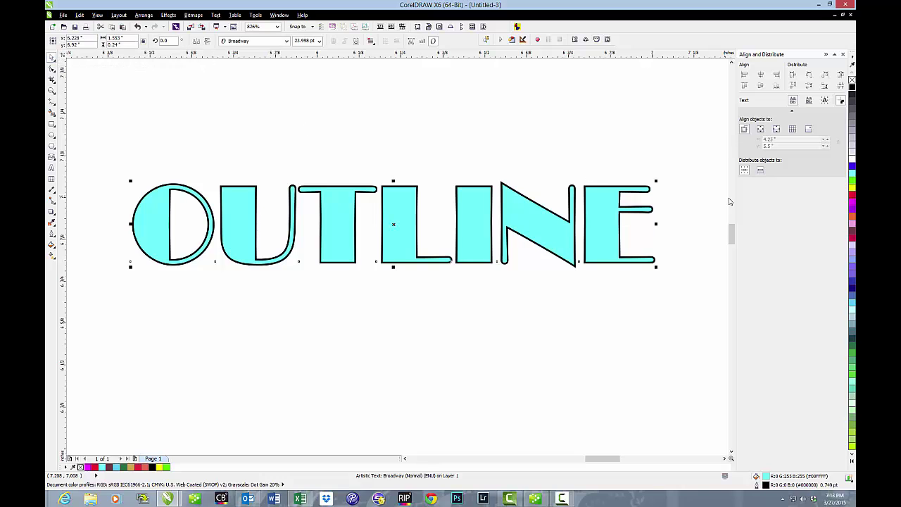
left_click_drag(655, 181, 262, 230)
left_click(51, 90)
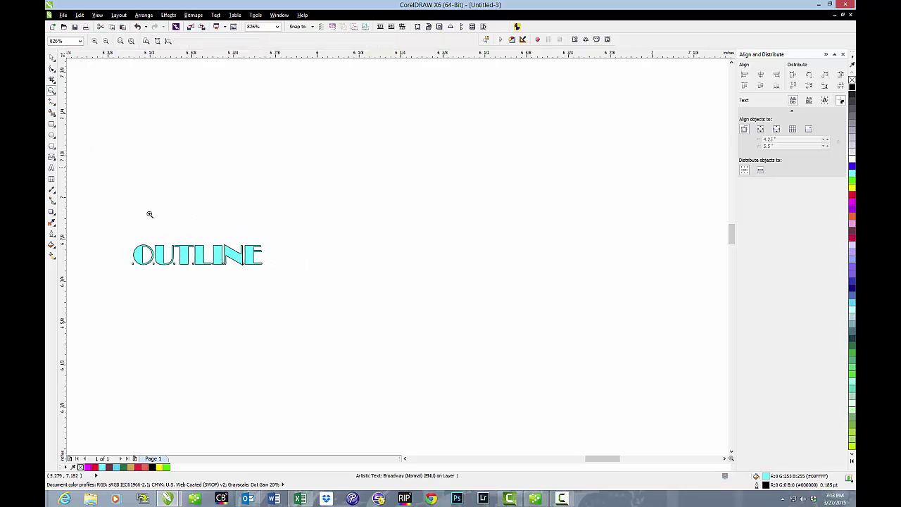
left_click_drag(197, 235, 297, 280)
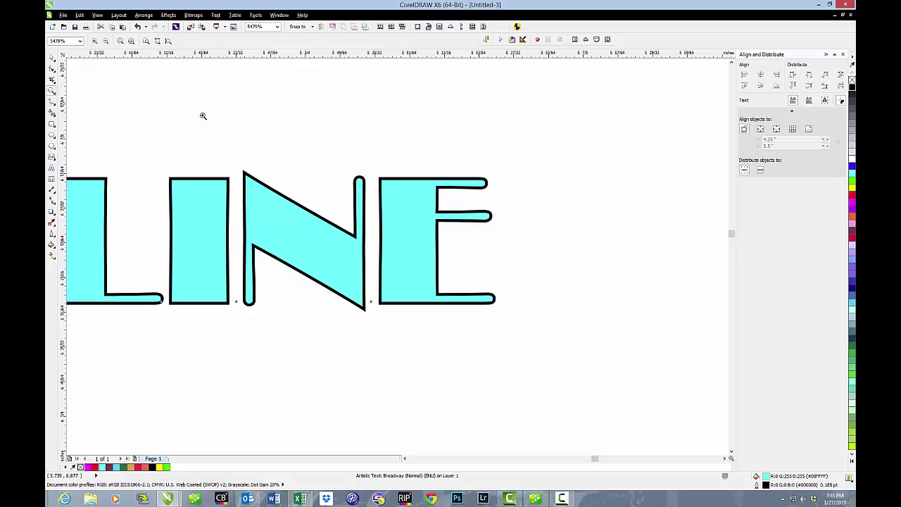
left_click(106, 40)
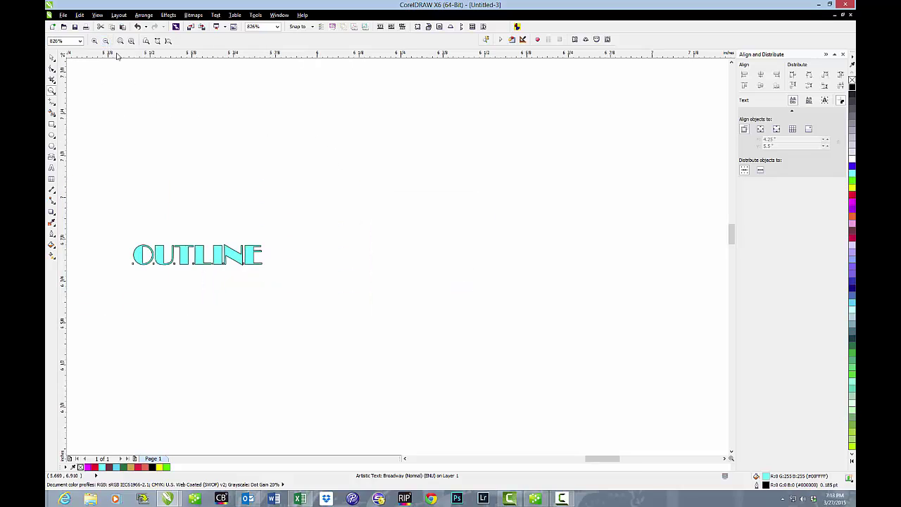
left_click(52, 59)
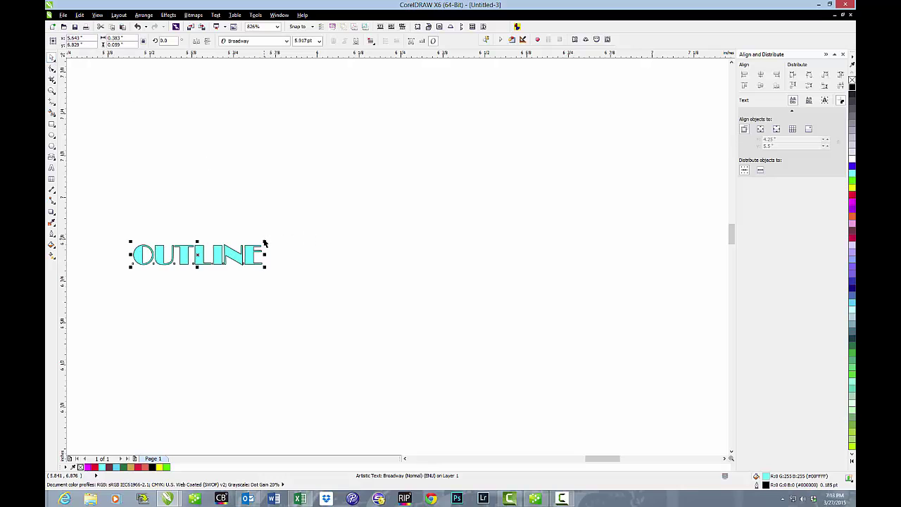
Enlarge OUTLINE back to 21.75 pt, fill it yellow, and outline it orange-red.
left_click_drag(265, 242, 606, 176)
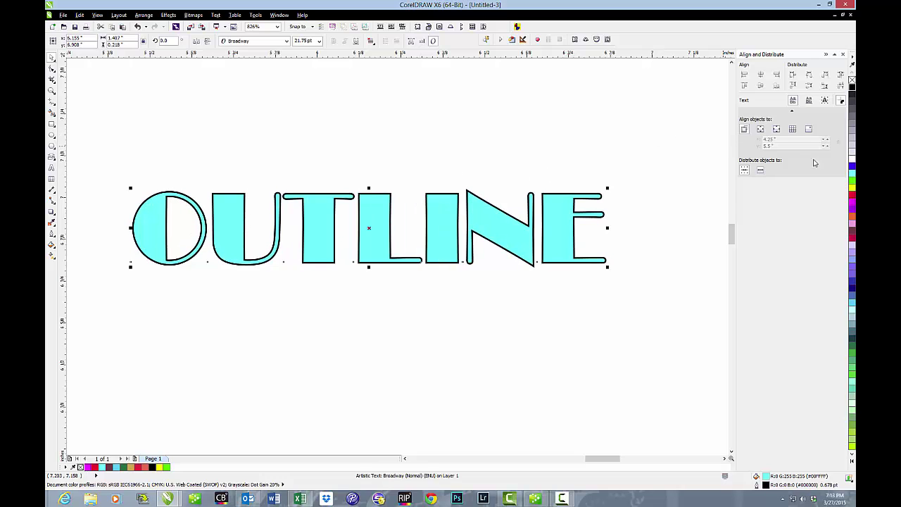
left_click(852, 187)
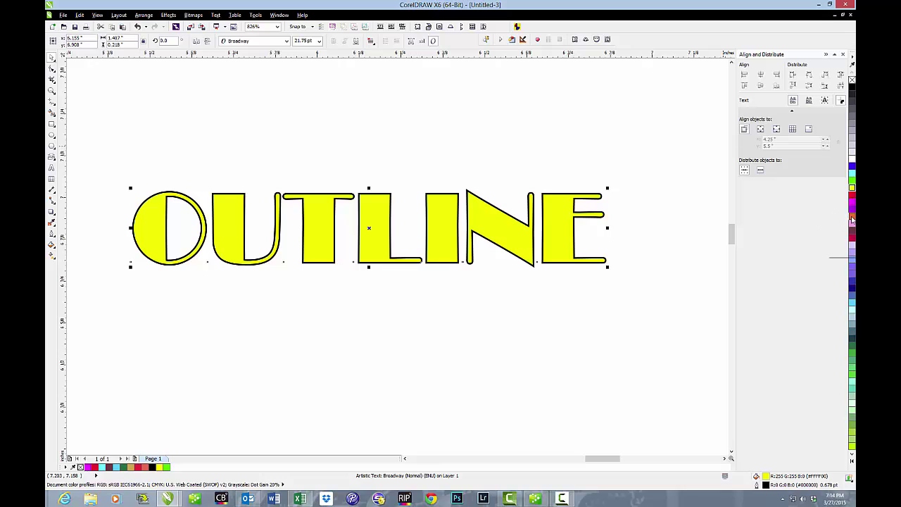
right_click(852, 217)
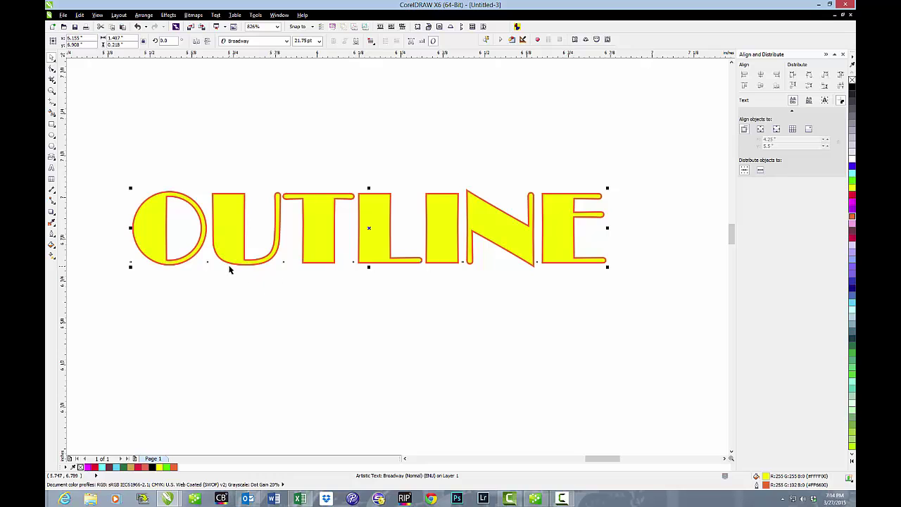
left_click(52, 245)
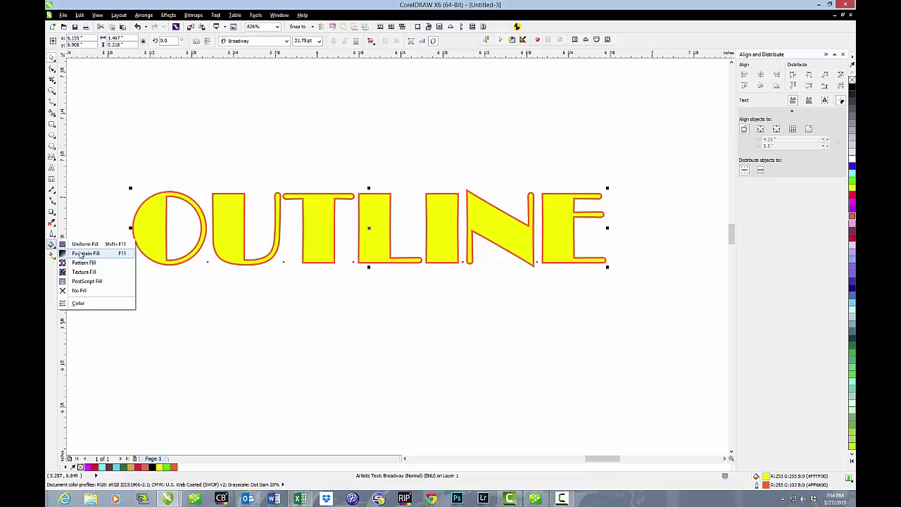
left_click(84, 254)
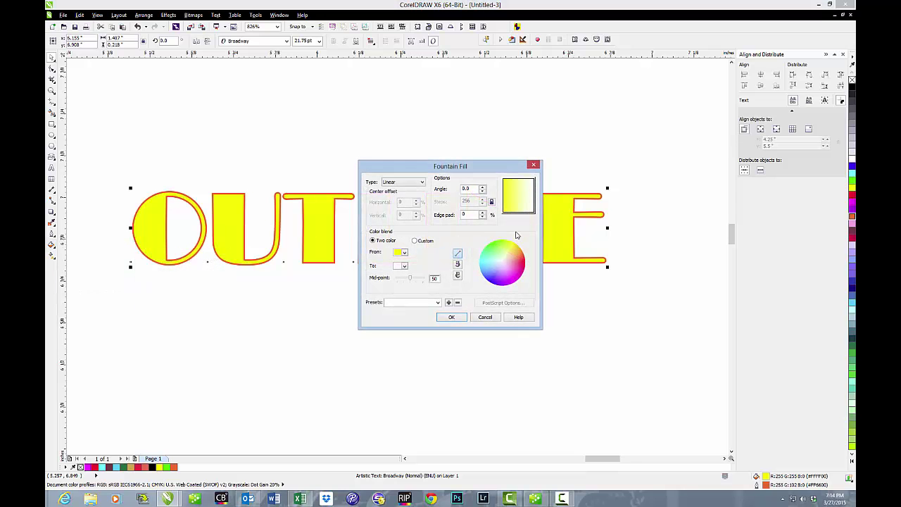
left_click(485, 317)
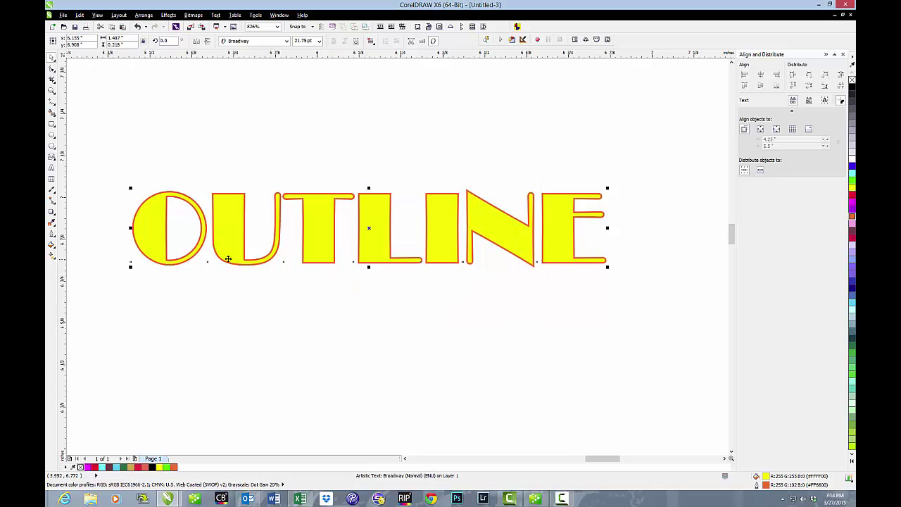
left_click(52, 244)
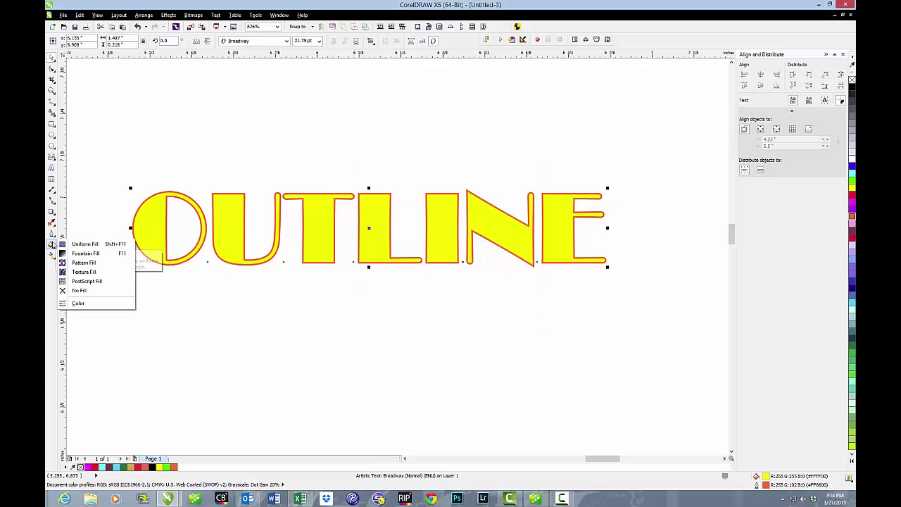
left_click(97, 263)
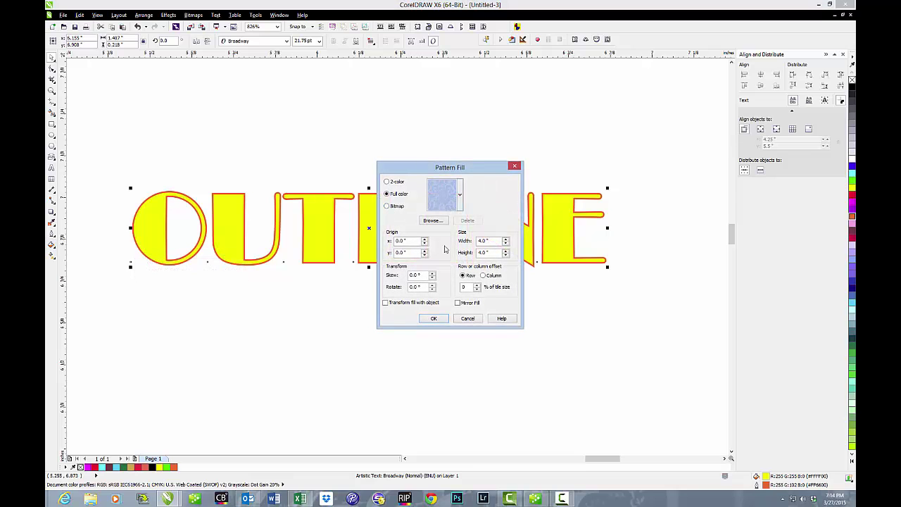
left_click(434, 319)
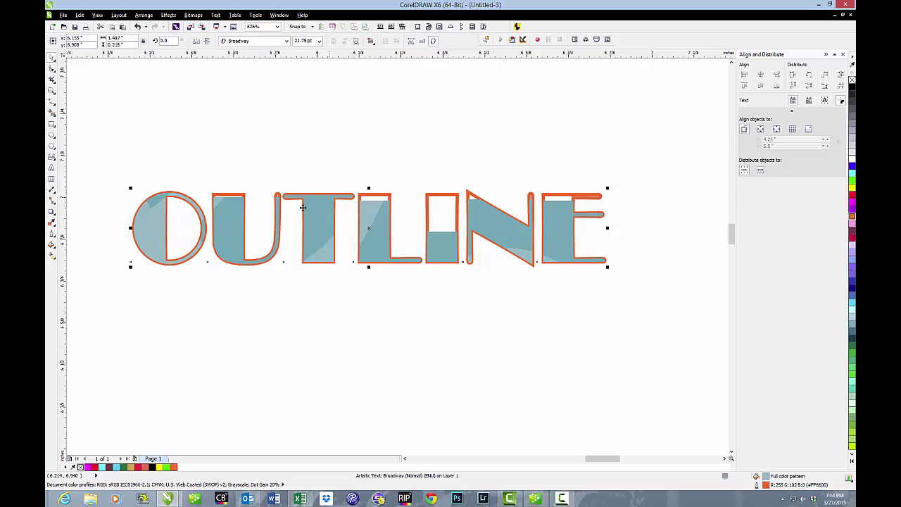
left_click(52, 245)
left_click(99, 265)
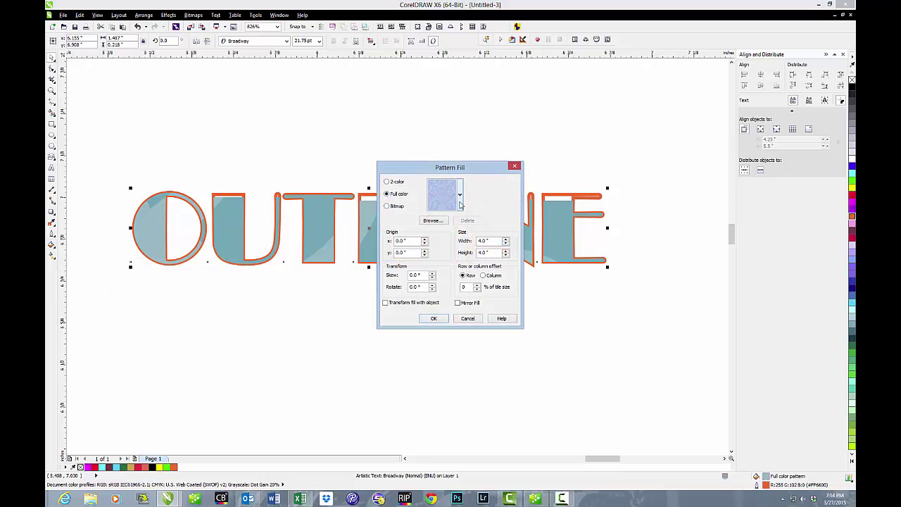
left_click(461, 203)
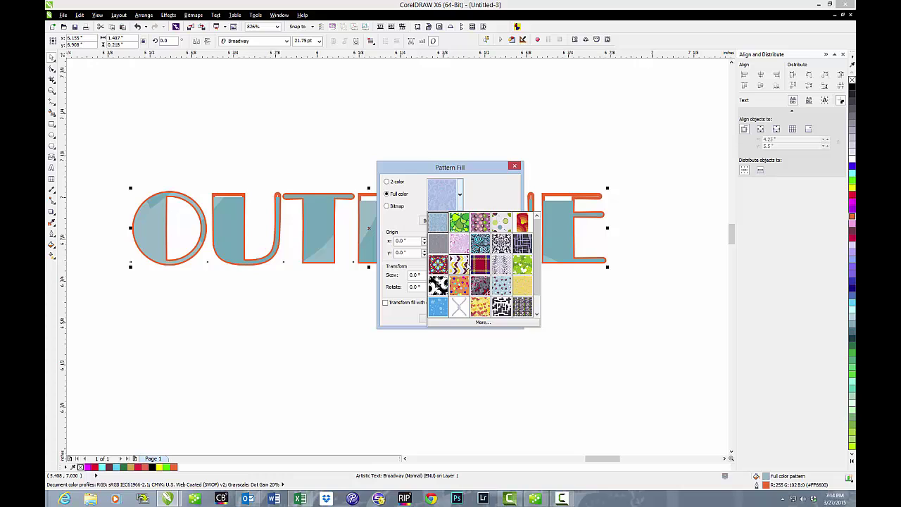
left_click(459, 242)
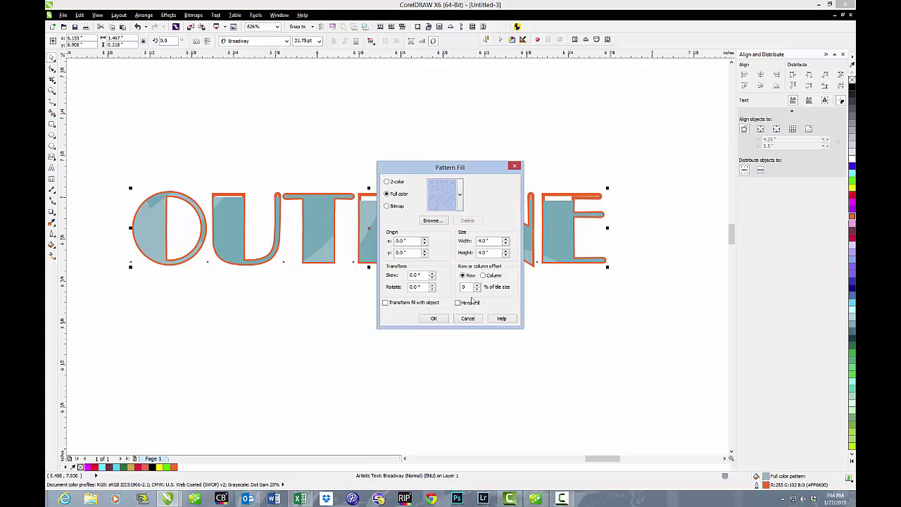
left_click(434, 318)
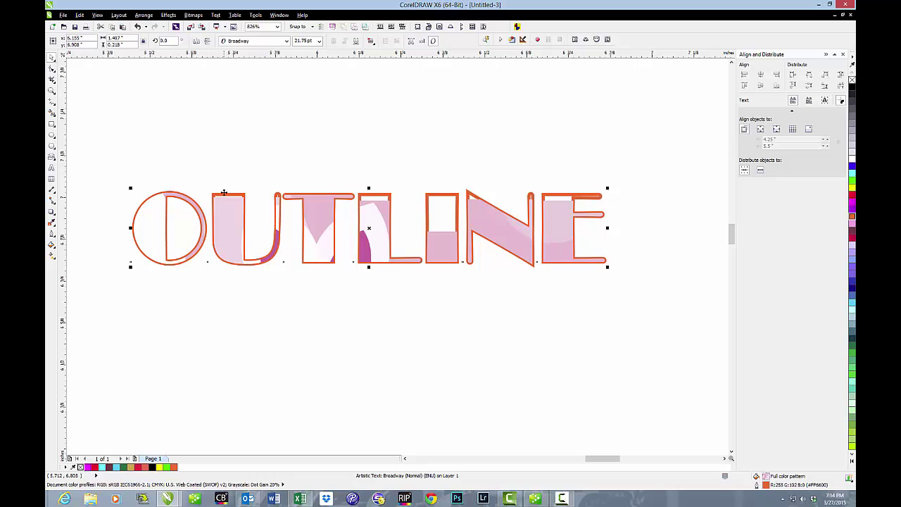
left_click(80, 15)
left_click(89, 27)
left_click(80, 15)
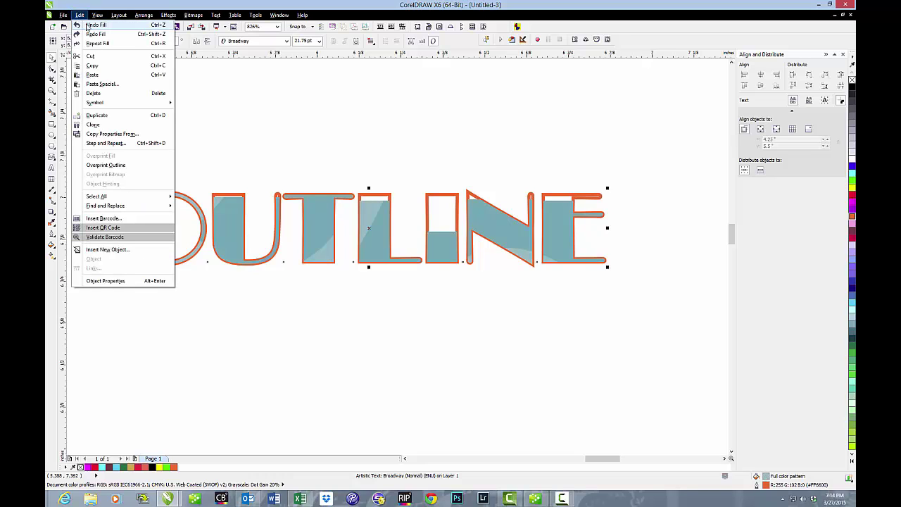
left_click(87, 26)
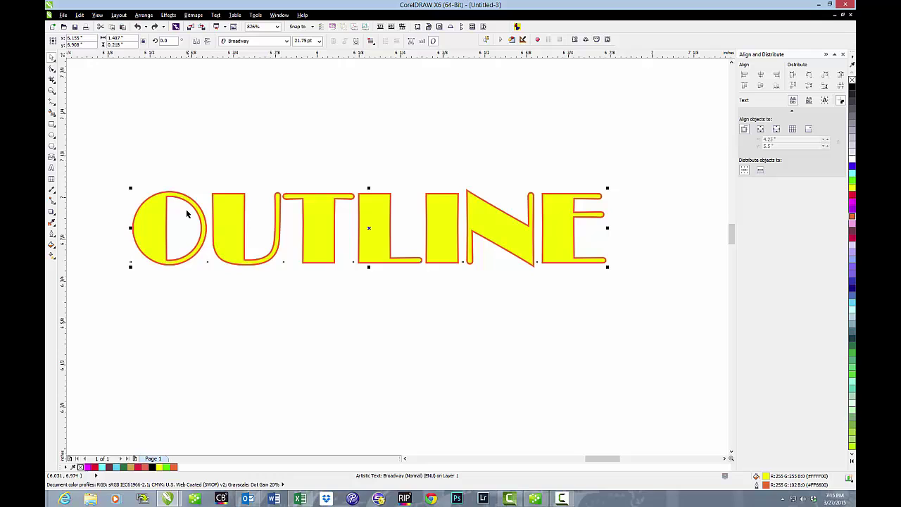
Fill the OUTLINE text with the Air brush texture from the Samples library.
left_click(52, 244)
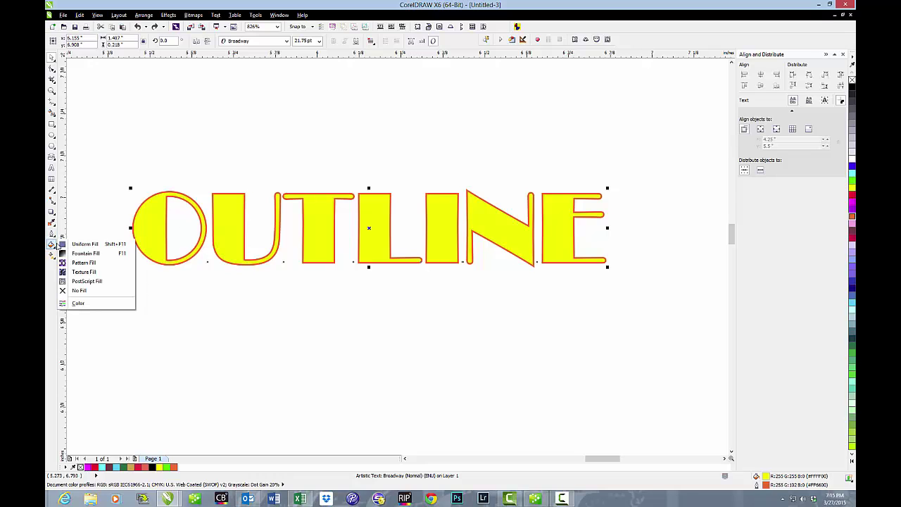
left_click(85, 272)
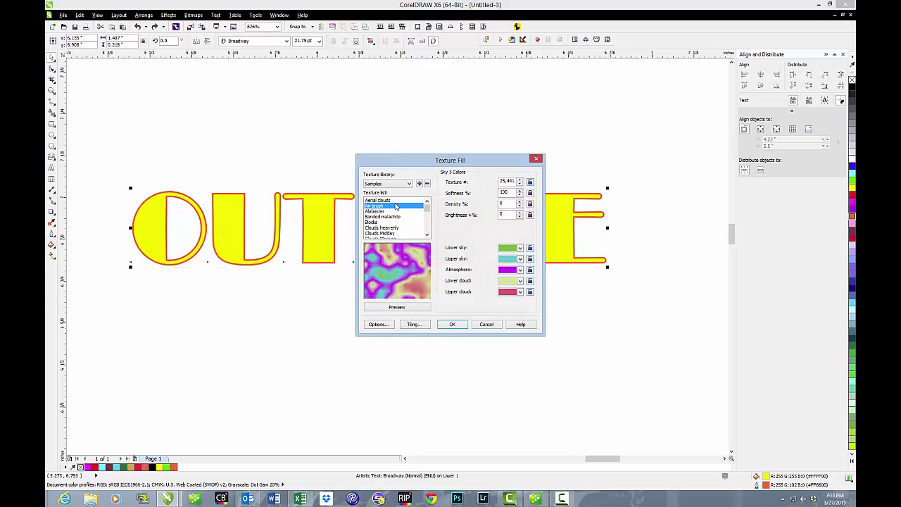
left_click(459, 324)
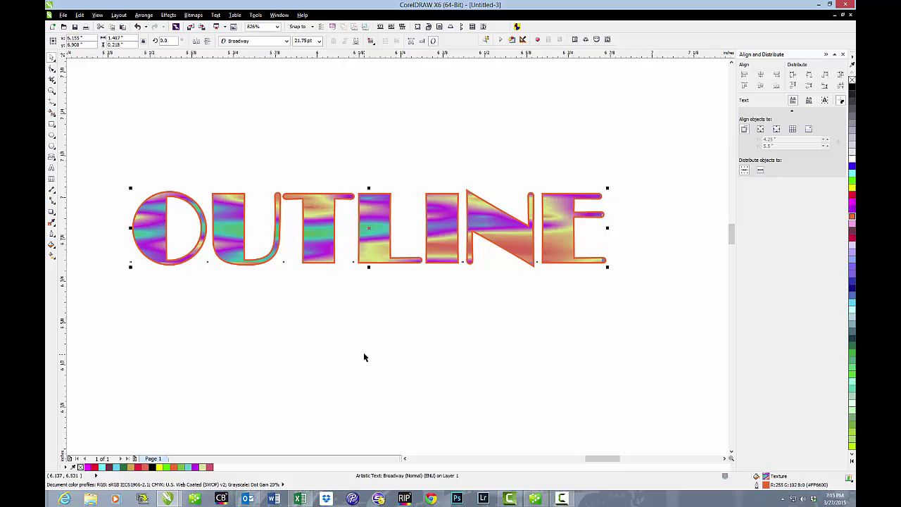